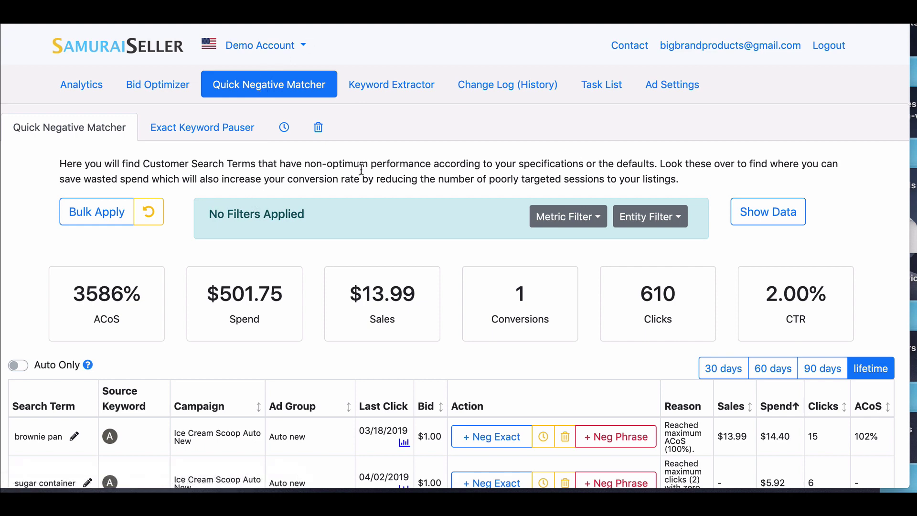
- Scroll the search-term table and note brownie pan's 102% ACoS
{"action": "scroll", "coordinate": [424, 174], "scroll_direction": "down", "scroll_amount": 1}
{"action": "scroll", "coordinate": [276, 296], "scroll_direction": "down", "scroll_amount": 1}
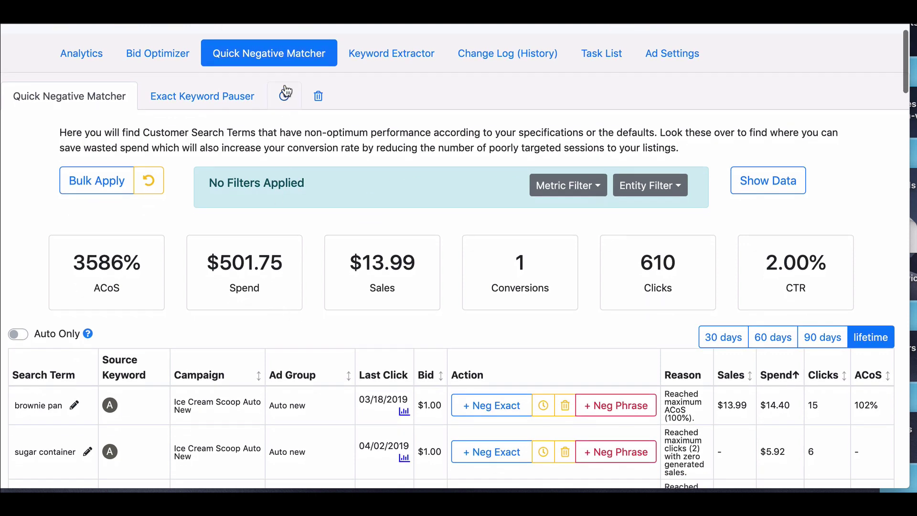
{"action": "scroll", "coordinate": [201, 306], "scroll_direction": "down", "scroll_amount": 3}
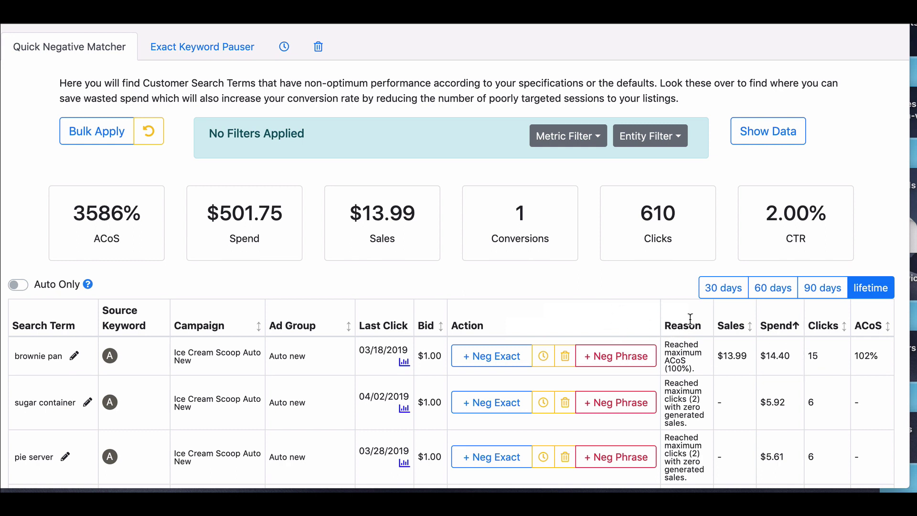
{"action": "scroll", "coordinate": [715, 332], "scroll_direction": "up", "scroll_amount": 1}
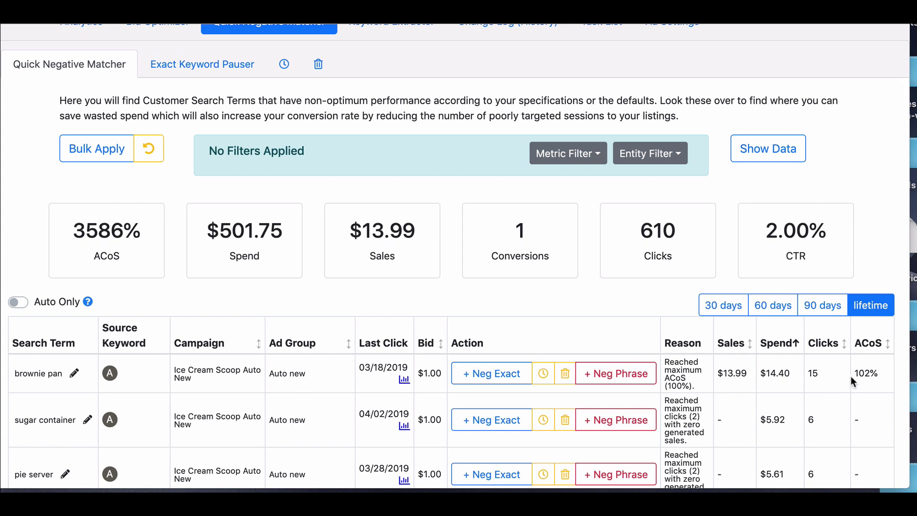
{"action": "left_click_drag", "start_coordinate": [854, 373], "coordinate": [874, 373]}
{"action": "left_click", "coordinate": [874, 373]}
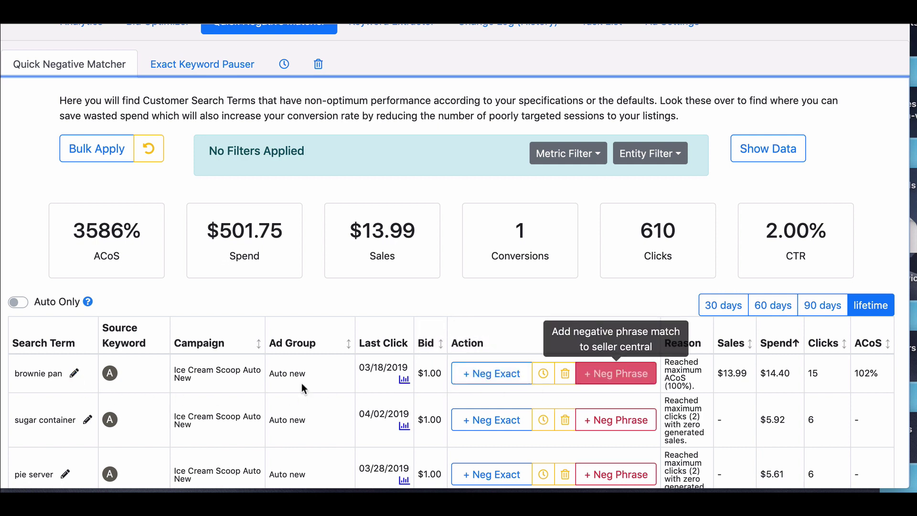
- Shorten the search term 'brownie pan' to 'brownie'
{"action": "left_click", "coordinate": [75, 374]}
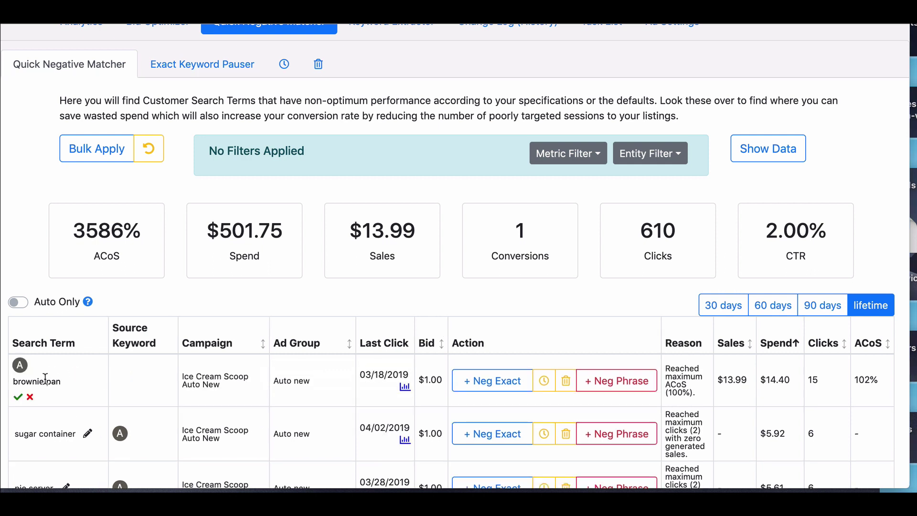
{"action": "left_click_drag", "start_coordinate": [46, 379], "coordinate": [75, 379]}
{"action": "key", "text": "BackSpace"}
{"action": "left_click", "coordinate": [21, 398]}
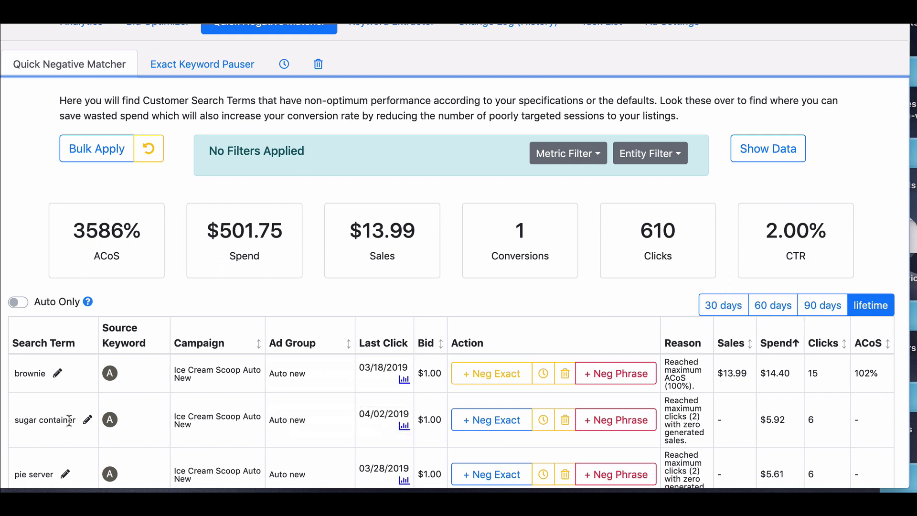
- Shorten the search term 'sugar container' to 'container'
{"action": "left_click", "coordinate": [87, 420]}
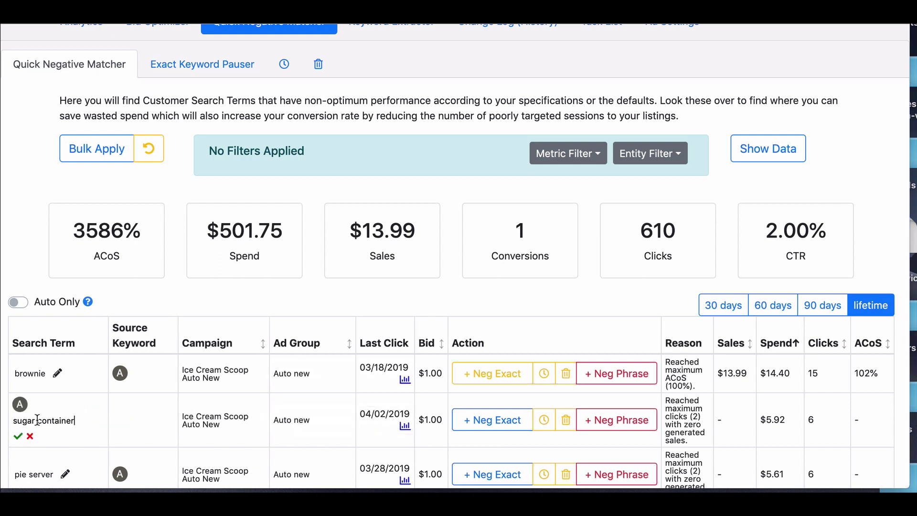
{"action": "left_click_drag", "start_coordinate": [41, 421], "coordinate": [13, 421]}
{"action": "key", "text": "BackSpace"}
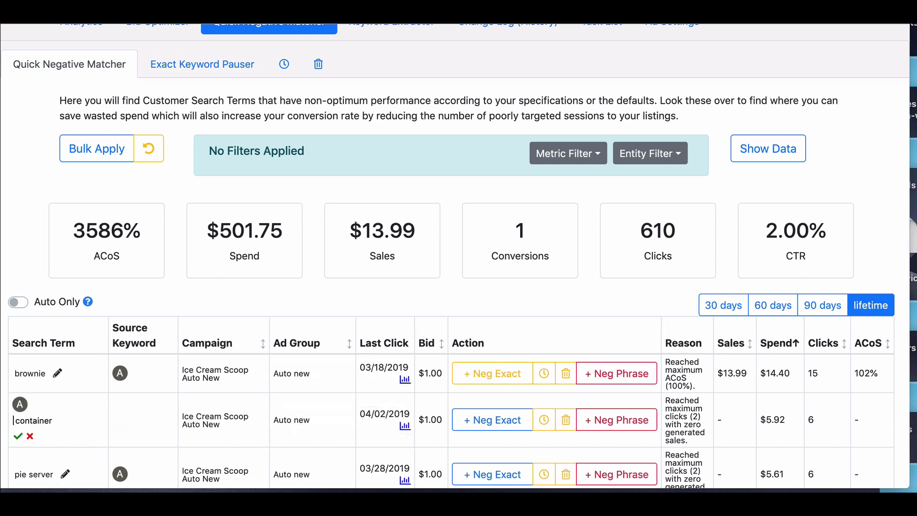
{"action": "left_click", "coordinate": [18, 436]}
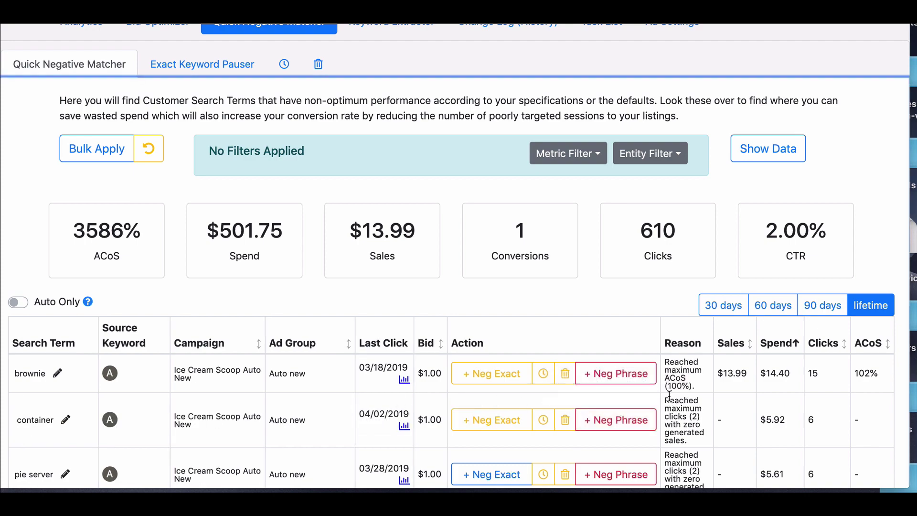
{"action": "scroll", "coordinate": [668, 355], "scroll_direction": "down", "scroll_amount": 2}
{"action": "scroll", "coordinate": [668, 354], "scroll_direction": "down", "scroll_amount": 10}
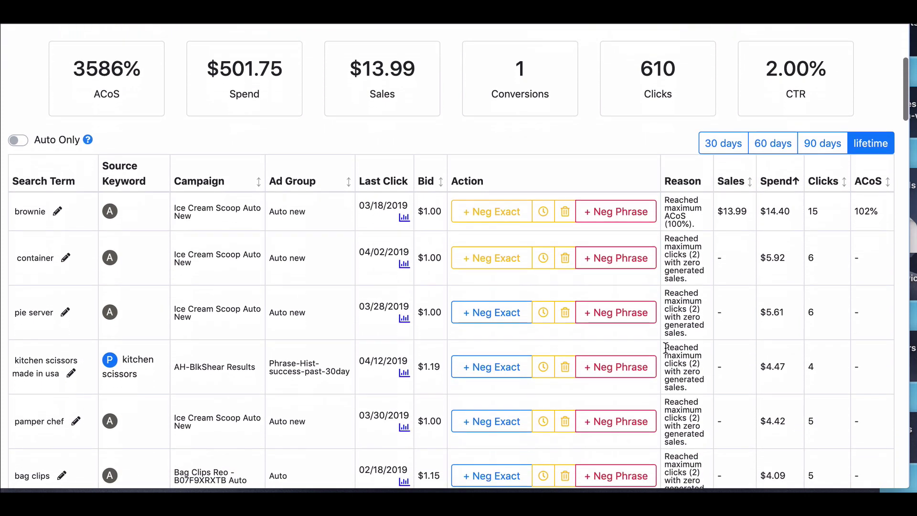
{"action": "scroll", "coordinate": [681, 304], "scroll_direction": "down", "scroll_amount": 20}
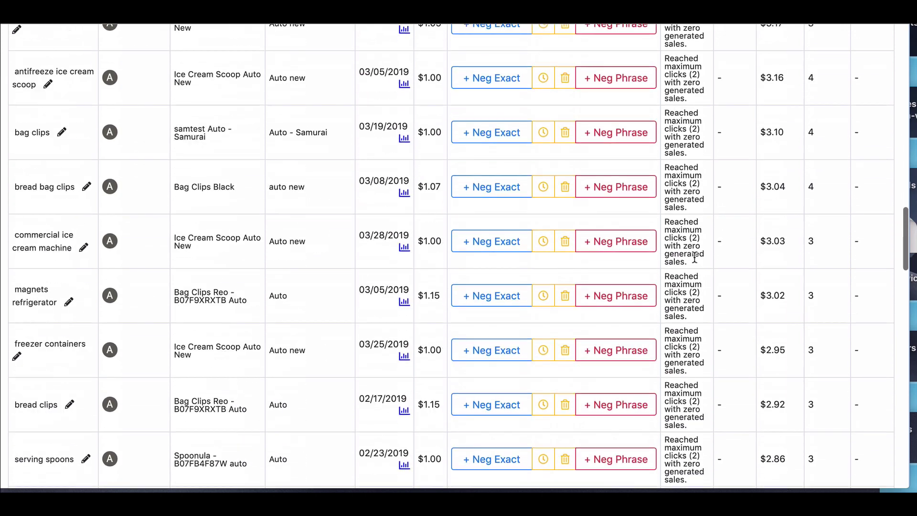
{"action": "scroll", "coordinate": [695, 257], "scroll_direction": "up", "scroll_amount": 20}
{"action": "scroll", "coordinate": [695, 257], "scroll_direction": "up", "scroll_amount": 20}
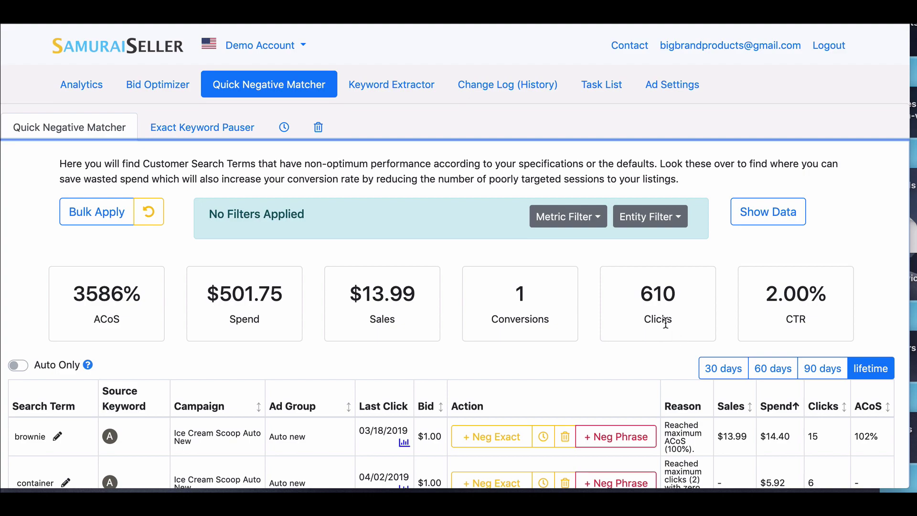
{"action": "scroll", "coordinate": [701, 335], "scroll_direction": "down", "scroll_amount": 20}
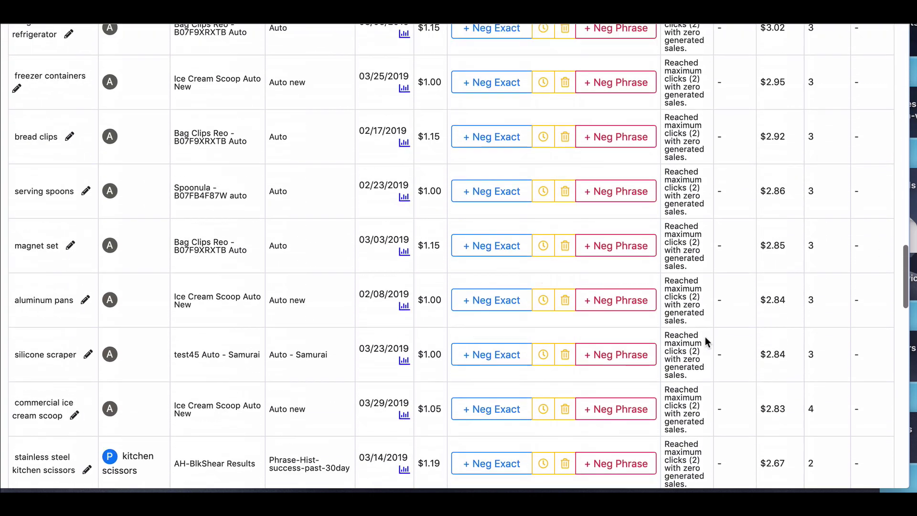
{"action": "scroll", "coordinate": [687, 339], "scroll_direction": "down", "scroll_amount": 6}
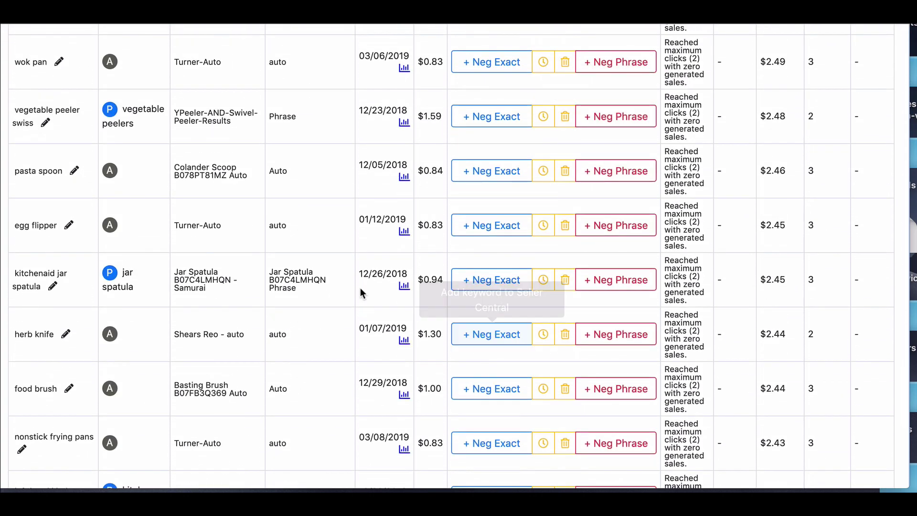
{"action": "scroll", "coordinate": [360, 288], "scroll_direction": "down", "scroll_amount": 8}
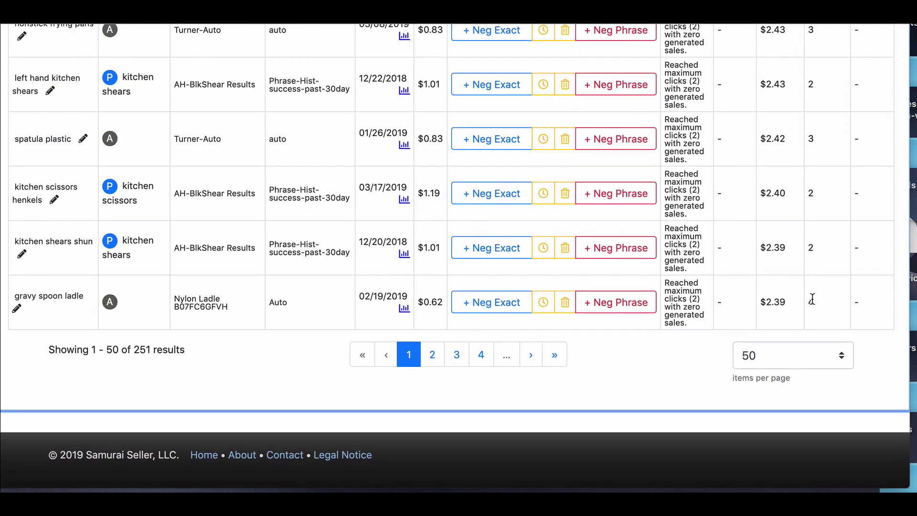
{"action": "scroll", "coordinate": [669, 315], "scroll_direction": "up", "scroll_amount": 20}
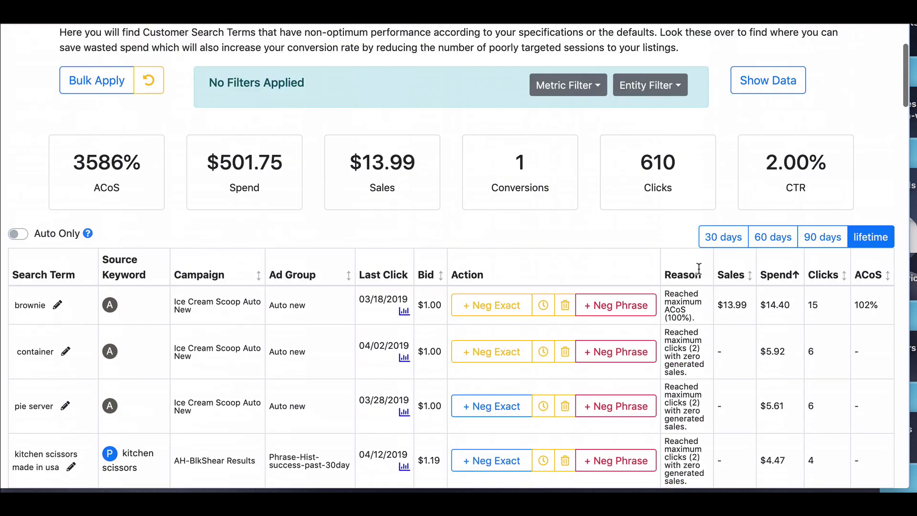
{"action": "scroll", "coordinate": [704, 245], "scroll_direction": "up", "scroll_amount": 2}
{"action": "scroll", "coordinate": [704, 348], "scroll_direction": "down", "scroll_amount": 3}
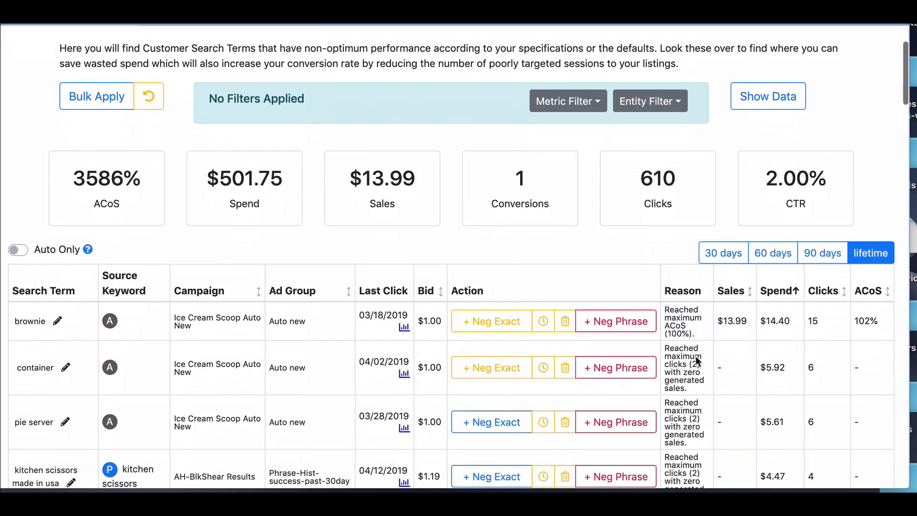
{"action": "scroll", "coordinate": [720, 327], "scroll_direction": "down", "scroll_amount": 3}
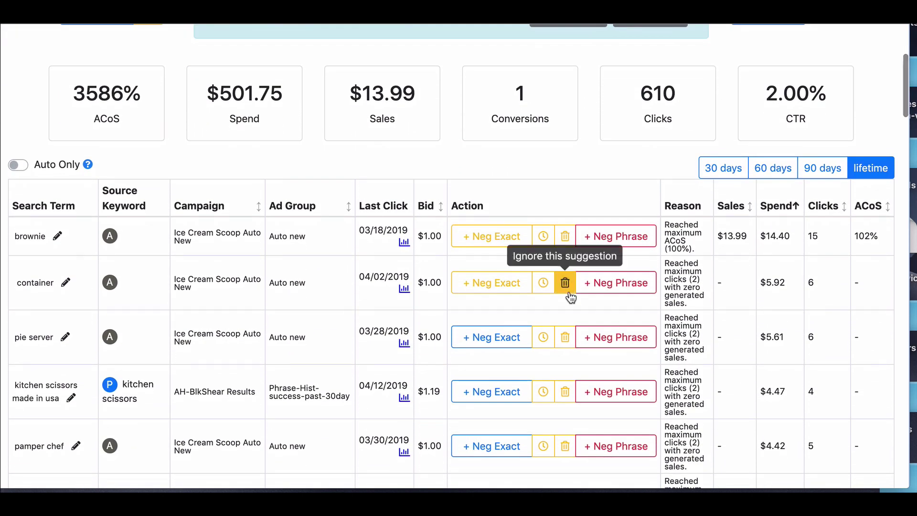
{"action": "scroll", "coordinate": [356, 144], "scroll_direction": "up", "scroll_amount": 2}
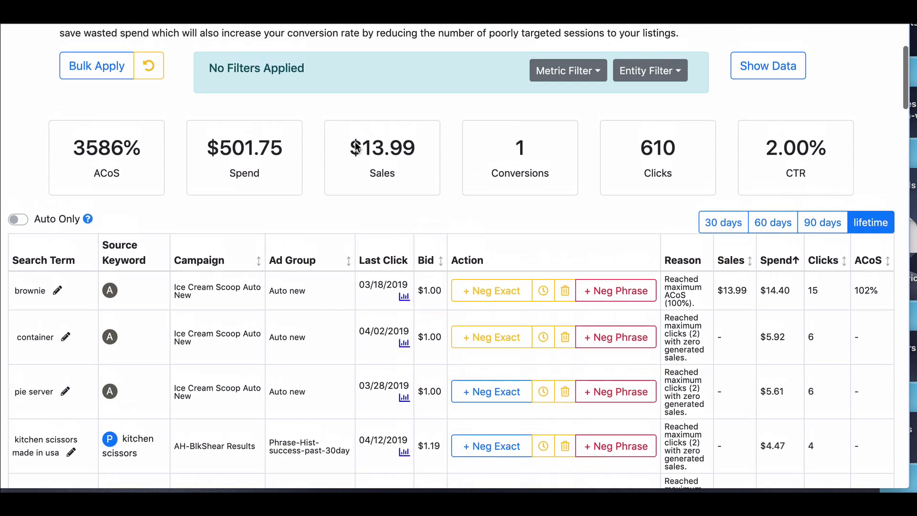
{"action": "scroll", "coordinate": [506, 212], "scroll_direction": "up", "scroll_amount": 3}
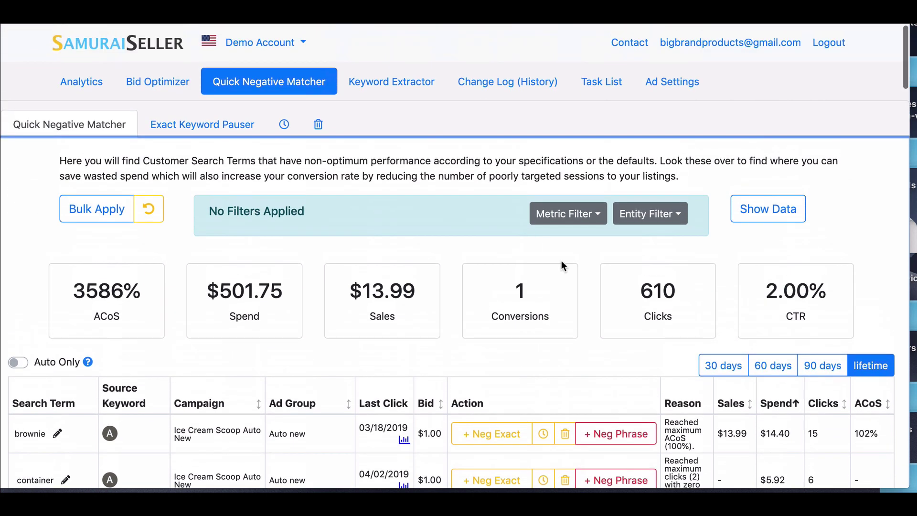
{"action": "scroll", "coordinate": [486, 268], "scroll_direction": "down", "scroll_amount": 2}
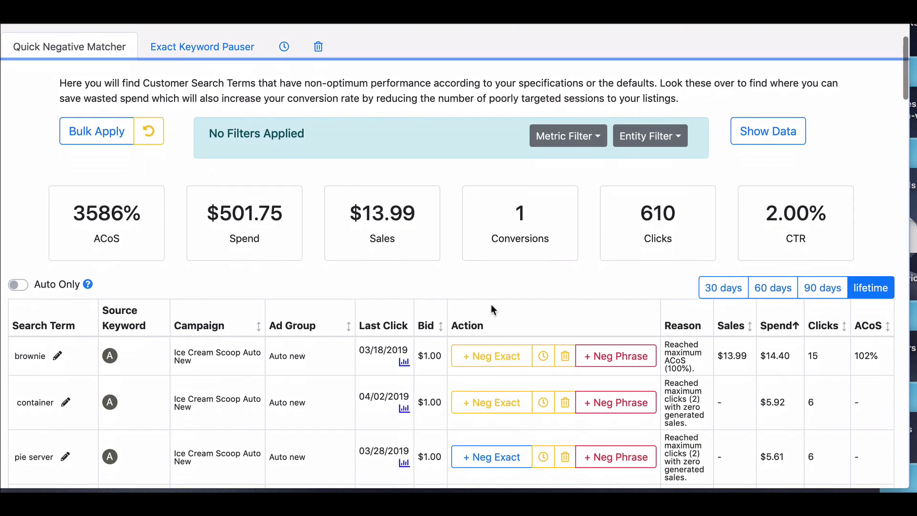
- Scroll down through the flagged search terms and their spend
{"action": "scroll", "coordinate": [491, 304], "scroll_direction": "down", "scroll_amount": 2}
{"action": "mouse_move", "coordinate": [404, 333]}
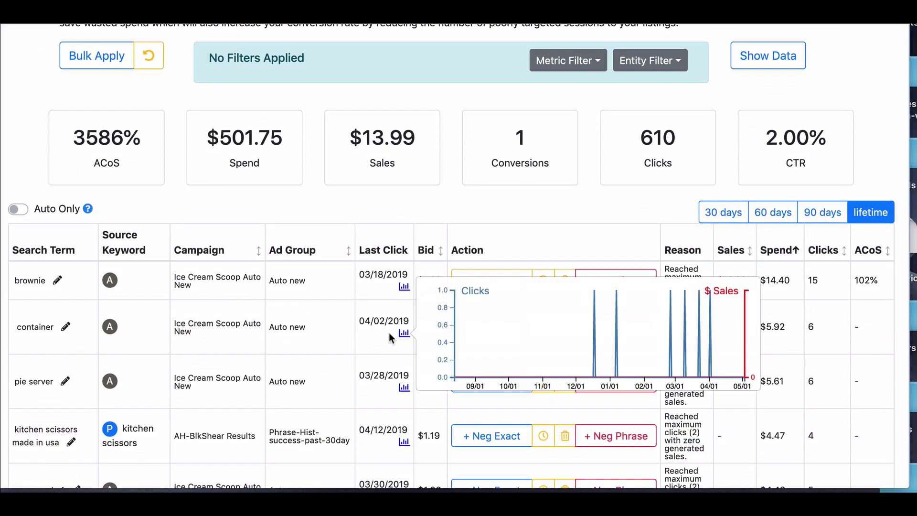
{"action": "scroll", "coordinate": [375, 334], "scroll_direction": "down", "scroll_amount": 1}
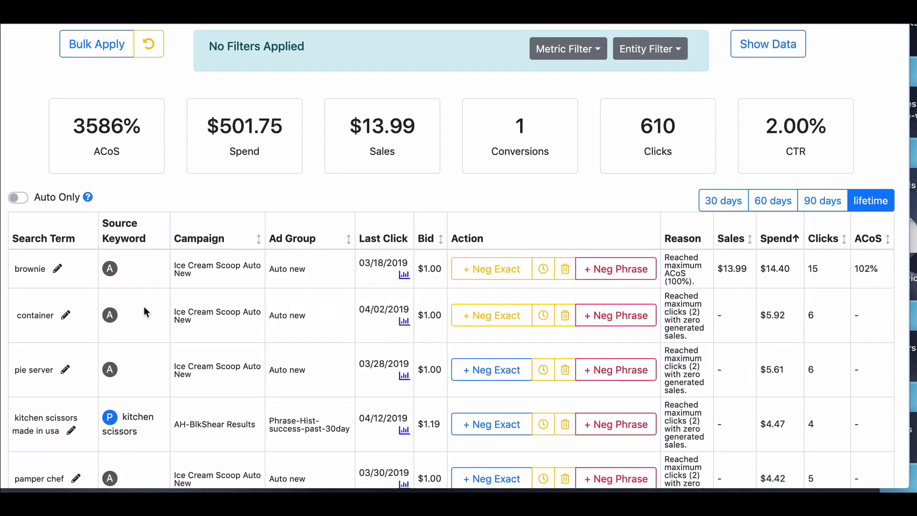
{"action": "scroll", "coordinate": [129, 272], "scroll_direction": "down", "scroll_amount": 1}
{"action": "scroll", "coordinate": [111, 305], "scroll_direction": "down", "scroll_amount": 2}
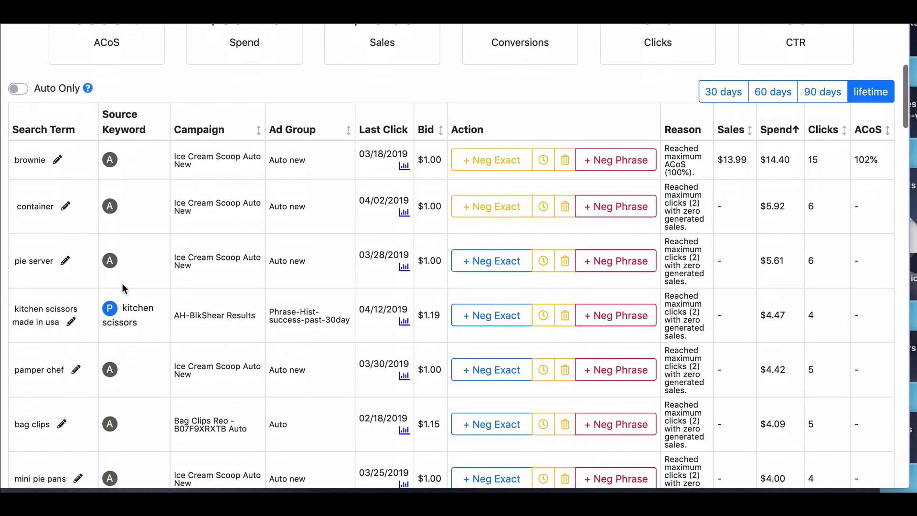
{"action": "scroll", "coordinate": [123, 283], "scroll_direction": "up", "scroll_amount": 2}
{"action": "scroll", "coordinate": [117, 318], "scroll_direction": "down", "scroll_amount": 2}
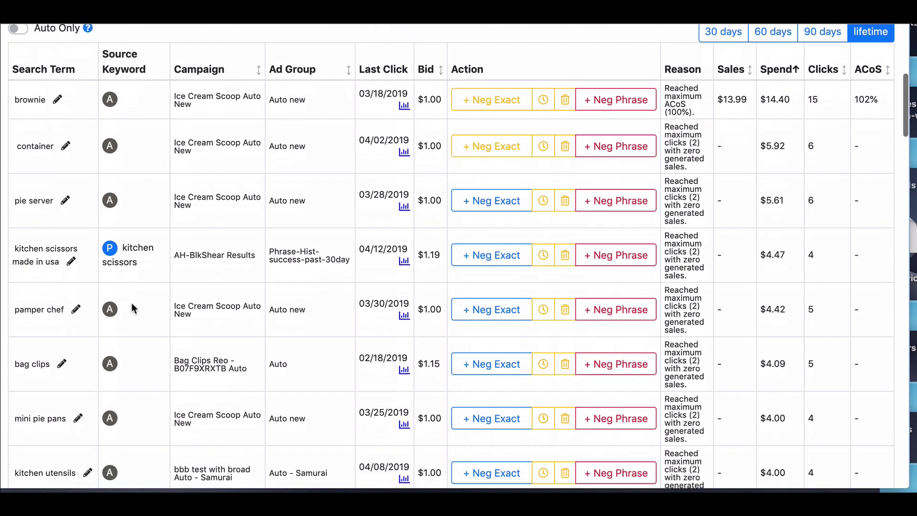
{"action": "scroll", "coordinate": [131, 303], "scroll_direction": "up", "scroll_amount": 4}
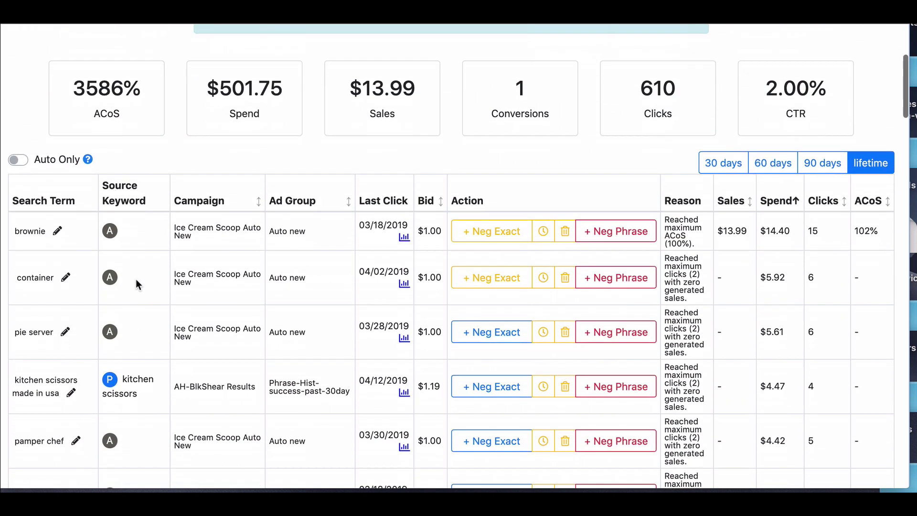
{"action": "scroll", "coordinate": [135, 279], "scroll_direction": "down", "scroll_amount": 2}
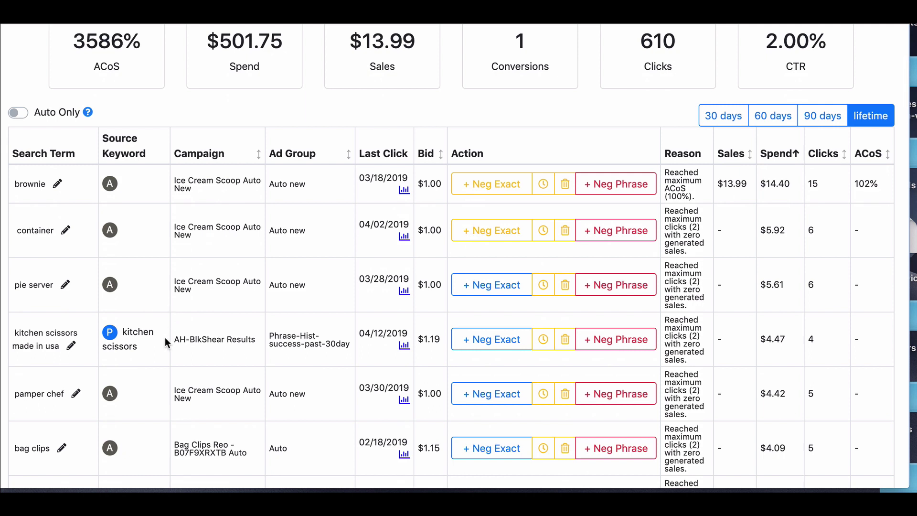
{"action": "scroll", "coordinate": [170, 332], "scroll_direction": "down", "scroll_amount": 1}
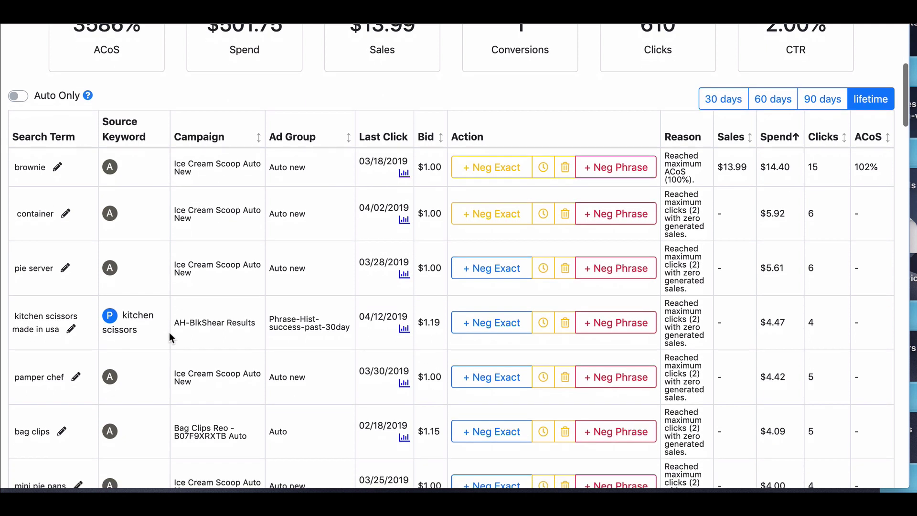
- Examine 'kitchen scissors made in usa' and its source keyword kitchen scissors, then return to the top
{"action": "left_click_drag", "start_coordinate": [123, 314], "coordinate": [146, 333]}
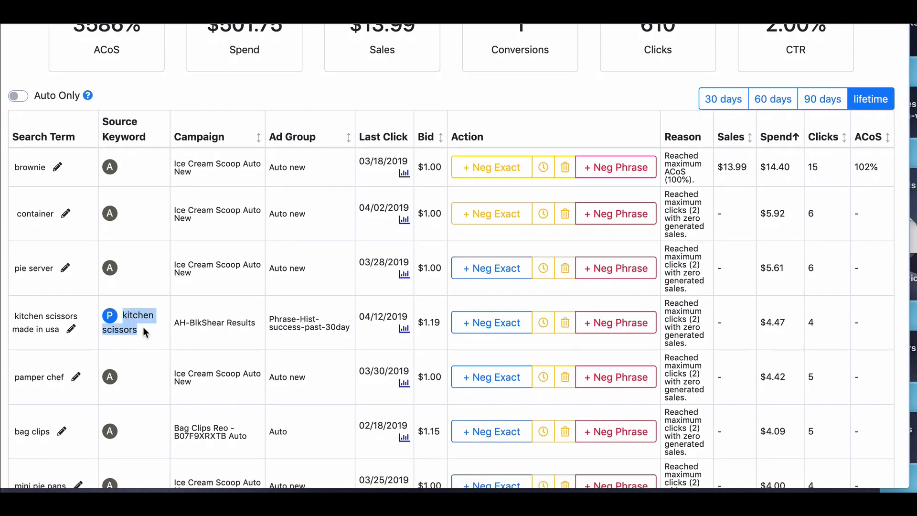
{"action": "left_click", "coordinate": [143, 334]}
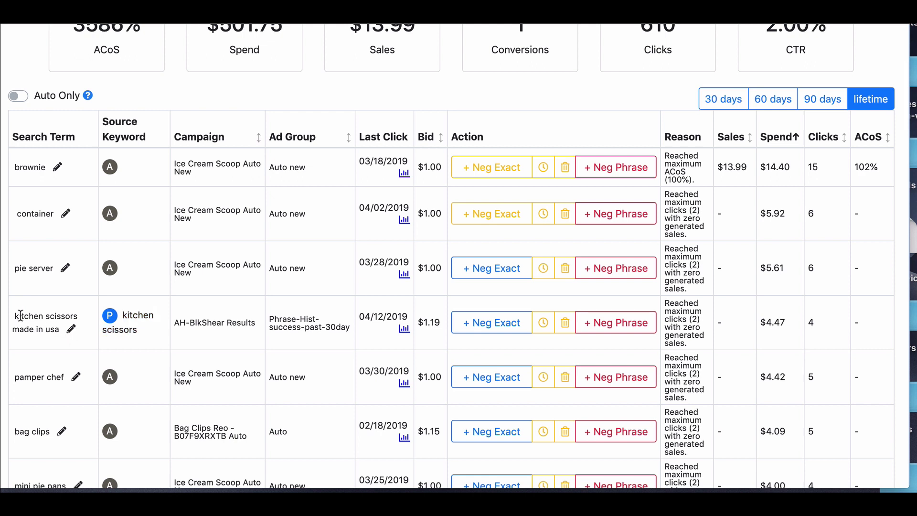
{"action": "left_click_drag", "start_coordinate": [17, 316], "coordinate": [53, 326]}
{"action": "left_click", "coordinate": [60, 327]}
{"action": "left_click_drag", "start_coordinate": [124, 312], "coordinate": [141, 326]}
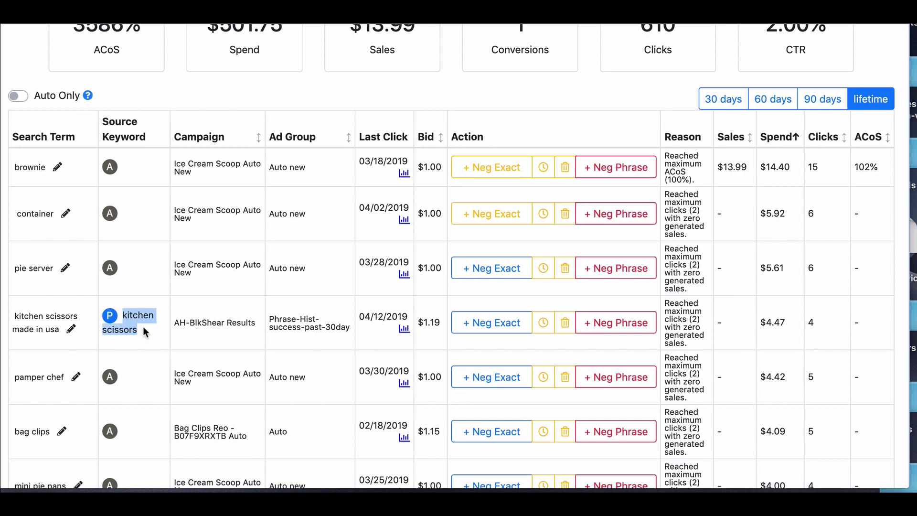
{"action": "left_click", "coordinate": [143, 325]}
{"action": "scroll", "coordinate": [242, 285], "scroll_direction": "up", "scroll_amount": 6}
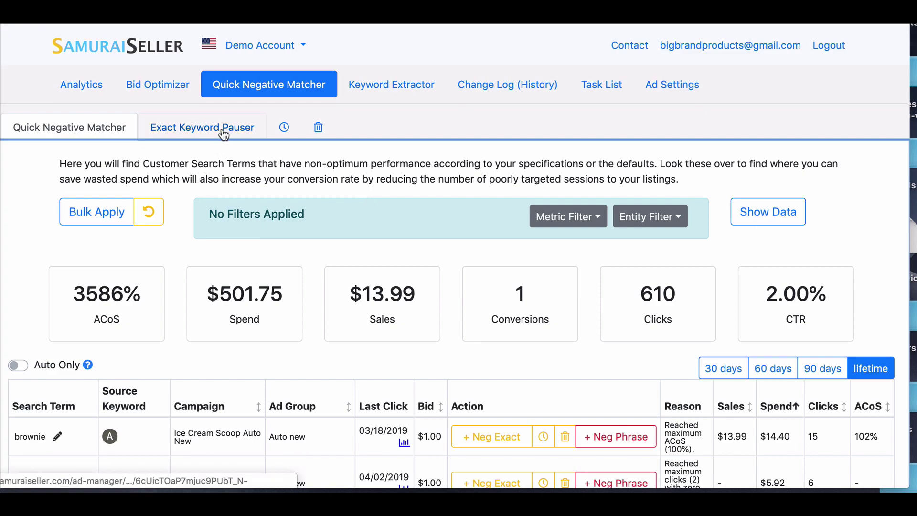
{"action": "scroll", "coordinate": [269, 216], "scroll_direction": "down", "scroll_amount": 6}
{"action": "scroll", "coordinate": [344, 206], "scroll_direction": "up", "scroll_amount": 7}
{"action": "scroll", "coordinate": [545, 226], "scroll_direction": "down", "scroll_amount": 20}
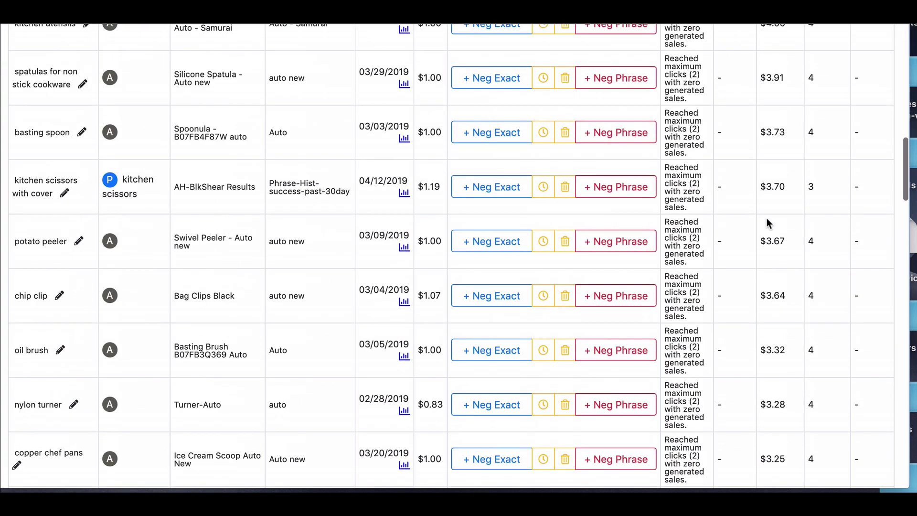
{"action": "scroll", "coordinate": [742, 261], "scroll_direction": "down", "scroll_amount": 15}
{"action": "scroll", "coordinate": [742, 261], "scroll_direction": "up", "scroll_amount": 20}
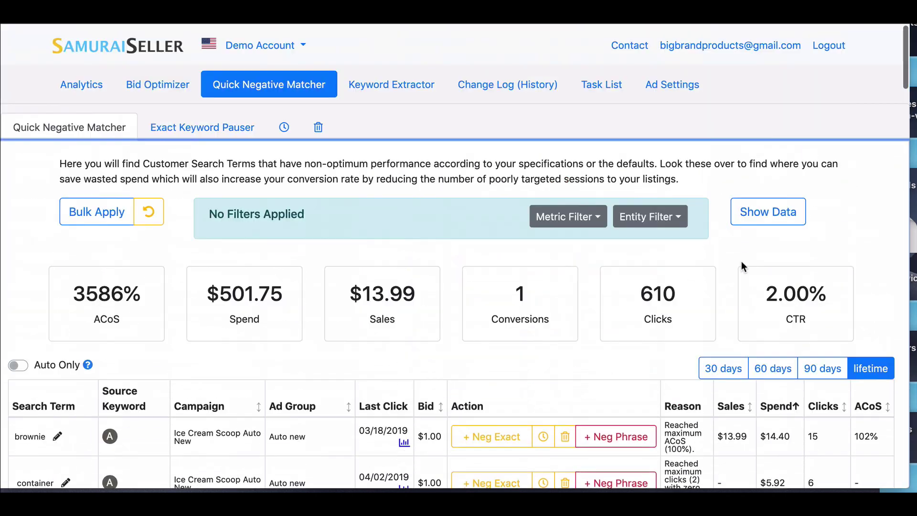
{"action": "scroll", "coordinate": [577, 299], "scroll_direction": "down", "scroll_amount": 2}
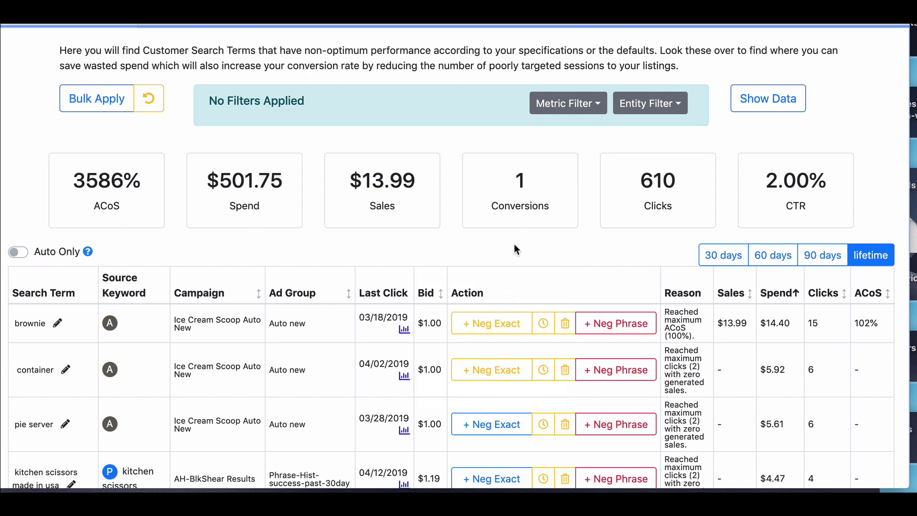
{"action": "scroll", "coordinate": [514, 244], "scroll_direction": "up", "scroll_amount": 2}
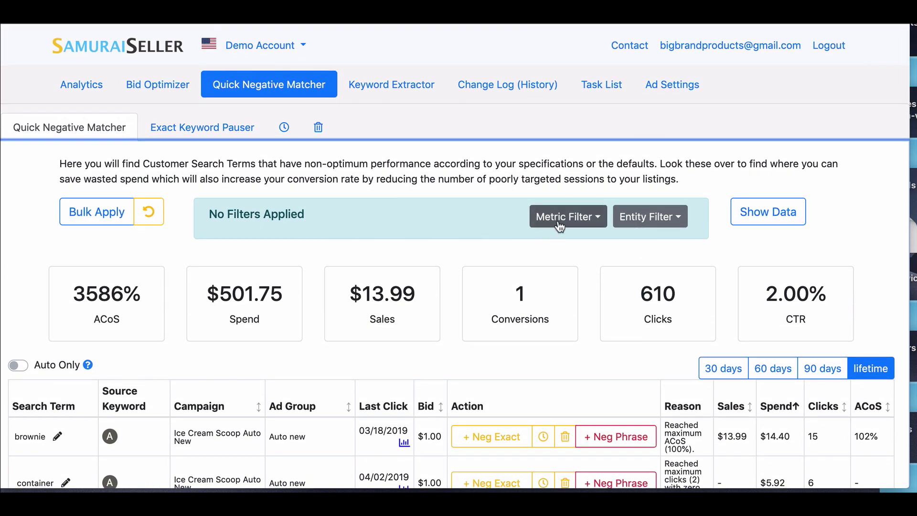
- Filter search terms to Clicks greater than 3, cutting spend to $97.84
{"action": "left_click", "coordinate": [566, 217]}
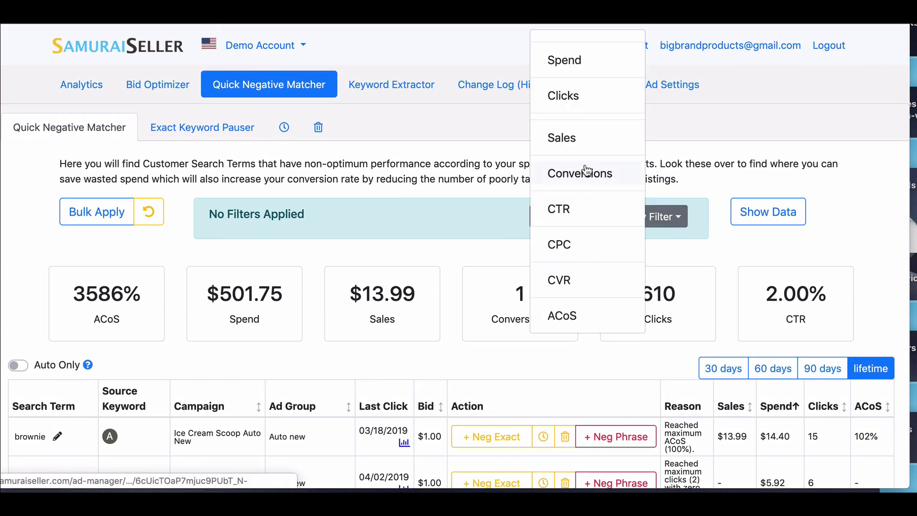
{"action": "left_click", "coordinate": [588, 103]}
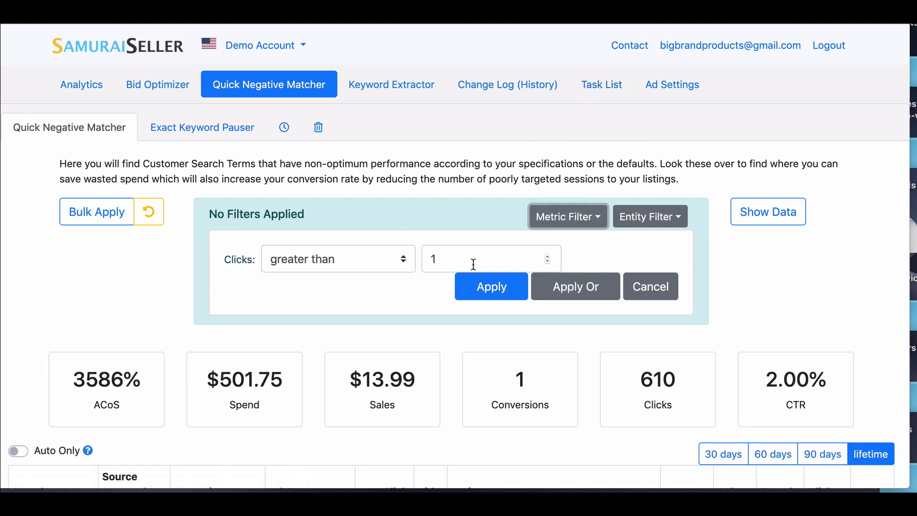
{"action": "left_click_drag", "start_coordinate": [473, 262], "coordinate": [413, 263]}
{"action": "type", "text": "3"}
{"action": "left_click", "coordinate": [506, 286]}
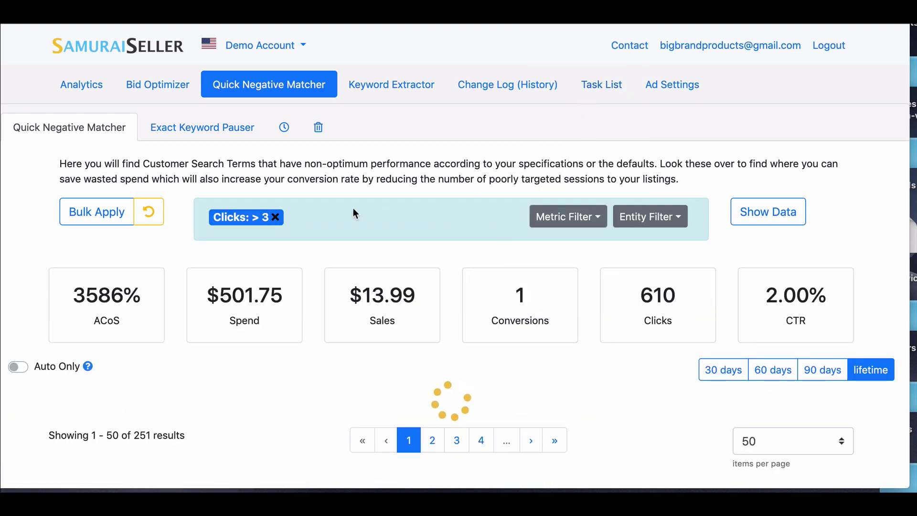
{"action": "scroll", "coordinate": [490, 240], "scroll_direction": "down", "scroll_amount": 20}
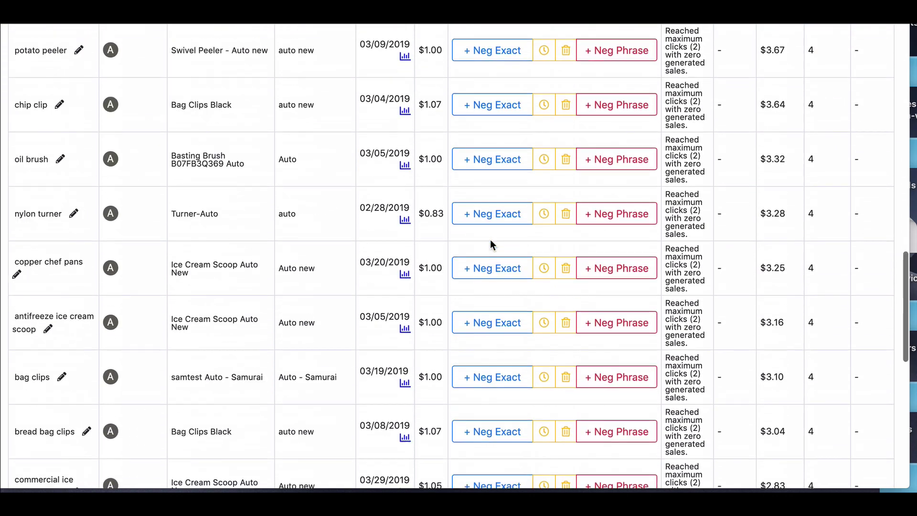
{"action": "scroll", "coordinate": [491, 240], "scroll_direction": "up", "scroll_amount": 20}
{"action": "scroll", "coordinate": [490, 240], "scroll_direction": "up", "scroll_amount": 10}
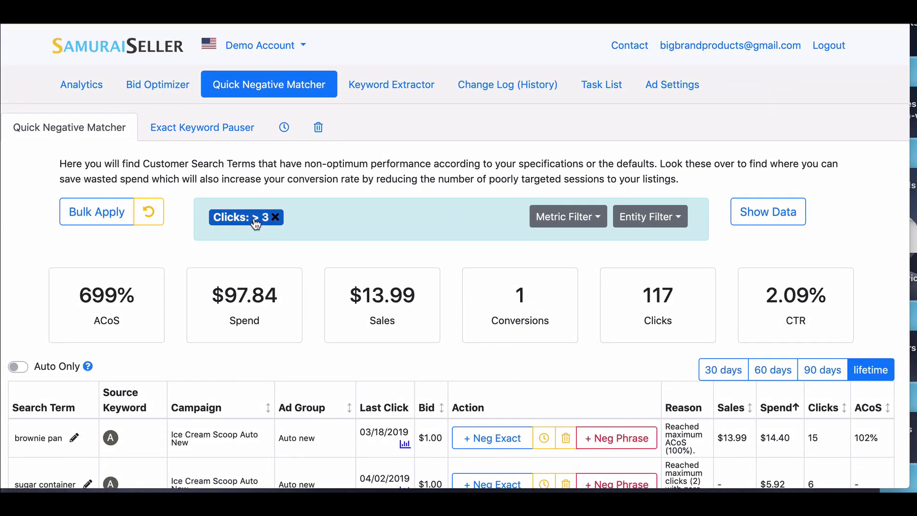
- Change the clicks filter to greater than or equal to 3, raising spend to $193.07
{"action": "left_click", "coordinate": [241, 217]}
{"action": "left_click", "coordinate": [373, 261]}
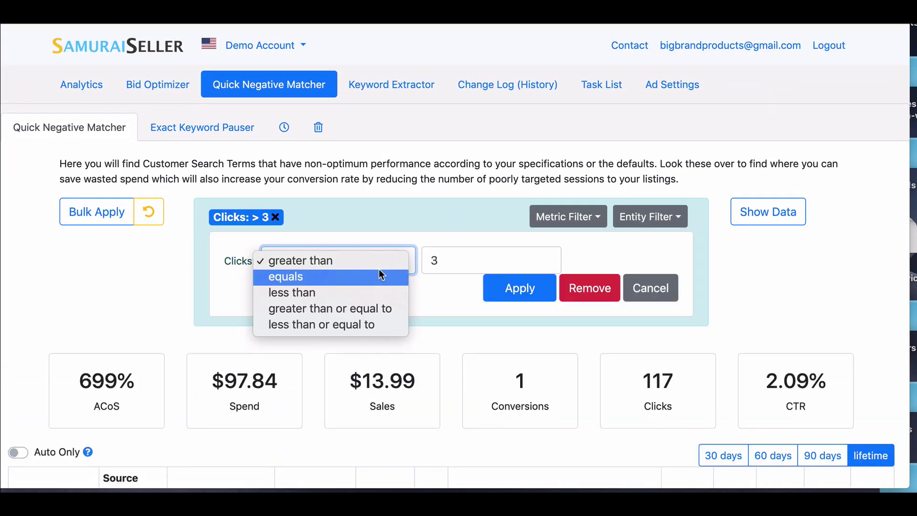
{"action": "left_click", "coordinate": [379, 308]}
{"action": "left_click", "coordinate": [500, 291]}
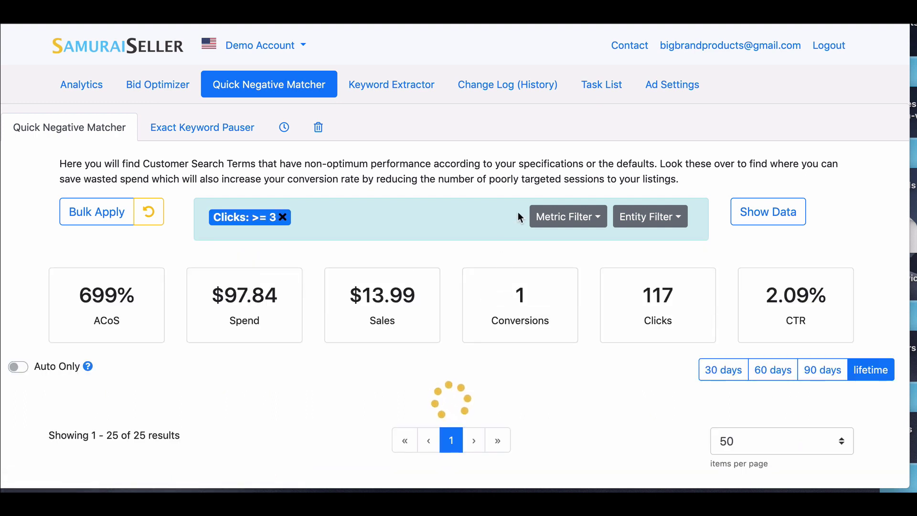
{"action": "left_click", "coordinate": [650, 217]}
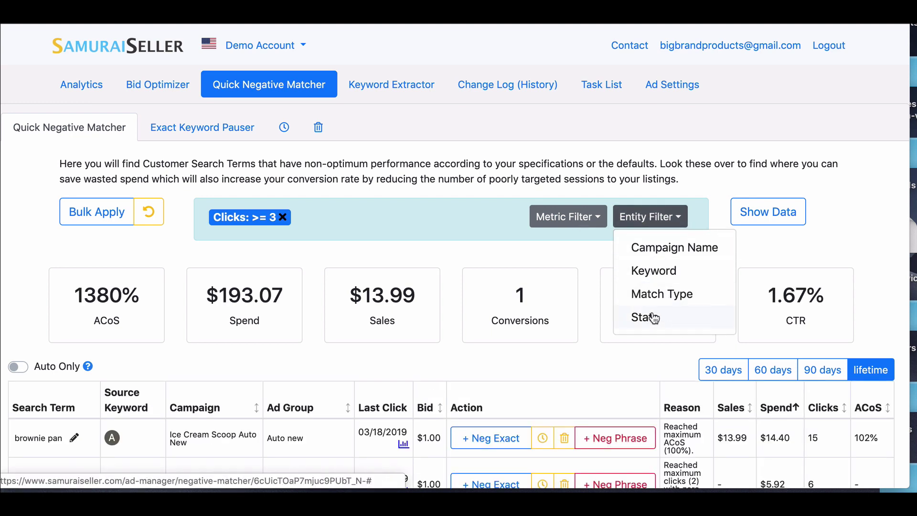
- Dismiss the Entity Filter list, turn on Auto Only, and scroll the results
{"action": "left_click", "coordinate": [525, 251]}
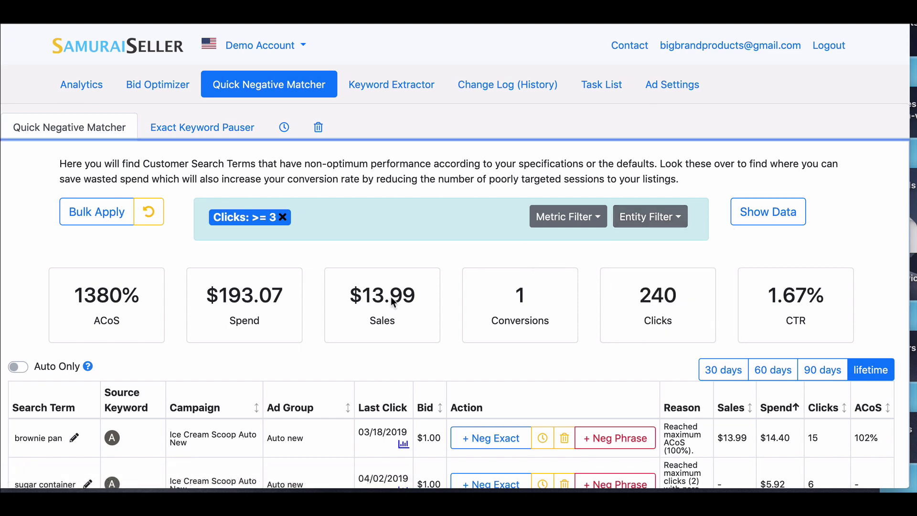
{"action": "left_click", "coordinate": [23, 365]}
{"action": "scroll", "coordinate": [344, 278], "scroll_direction": "down", "scroll_amount": 3}
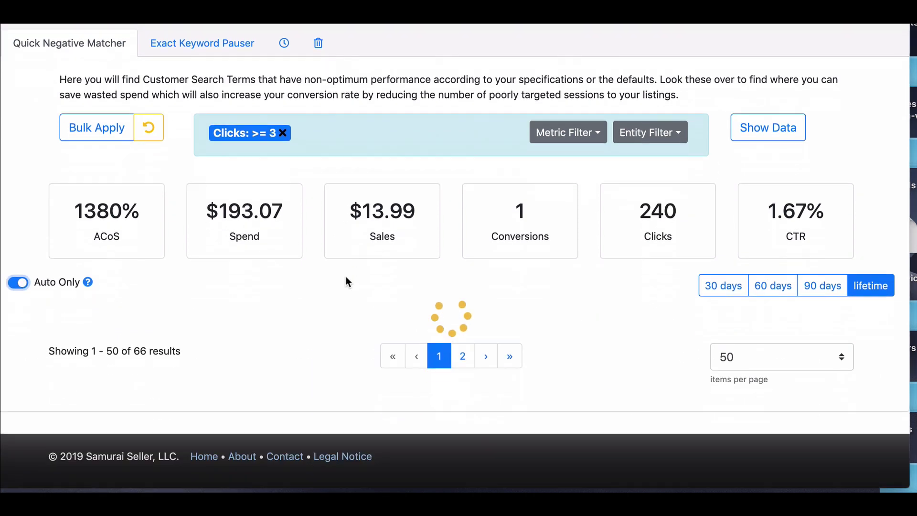
{"action": "scroll", "coordinate": [237, 288], "scroll_direction": "down", "scroll_amount": 15}
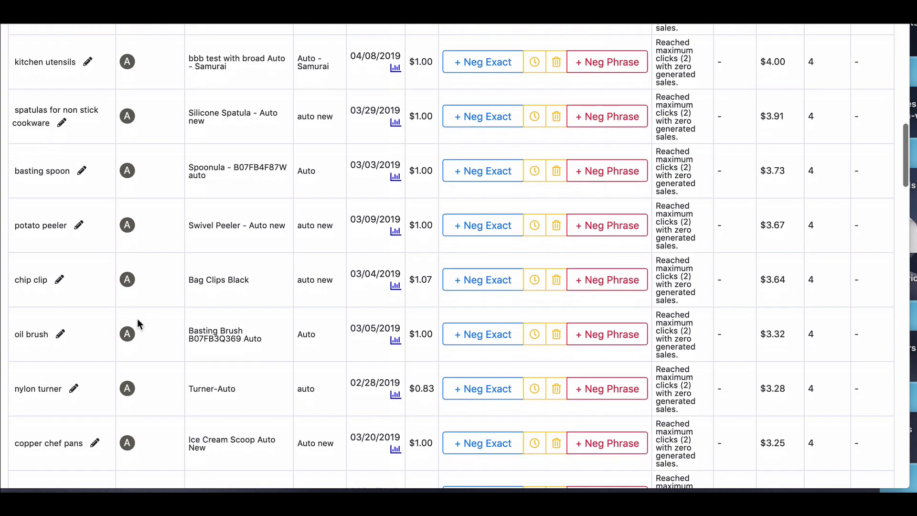
{"action": "scroll", "coordinate": [188, 290], "scroll_direction": "up", "scroll_amount": 15}
{"action": "scroll", "coordinate": [121, 331], "scroll_direction": "down", "scroll_amount": 1}
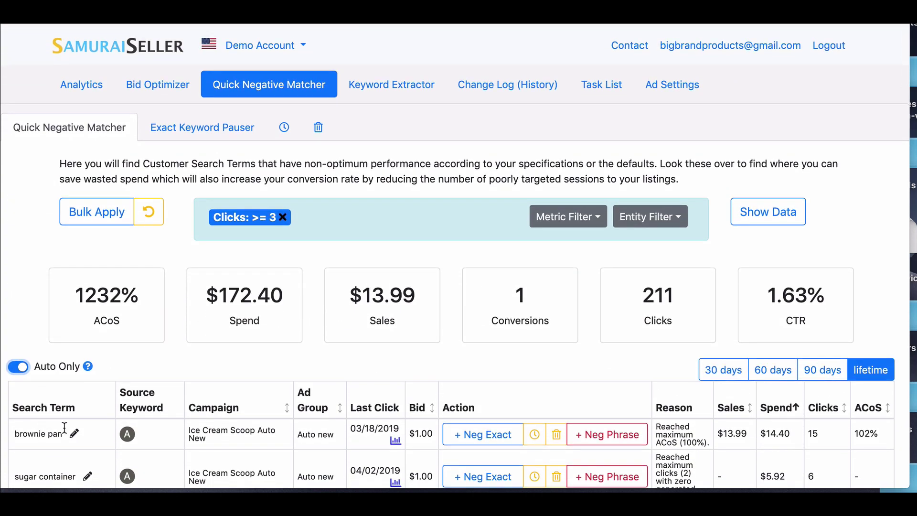
{"action": "scroll", "coordinate": [345, 374], "scroll_direction": "down", "scroll_amount": 3}
{"action": "scroll", "coordinate": [447, 286], "scroll_direction": "up", "scroll_amount": 3}
- Switch to Exact Keyword Pauser and review keywords, noting kitchen shears' 35 clicks
{"action": "left_click", "coordinate": [242, 128]}
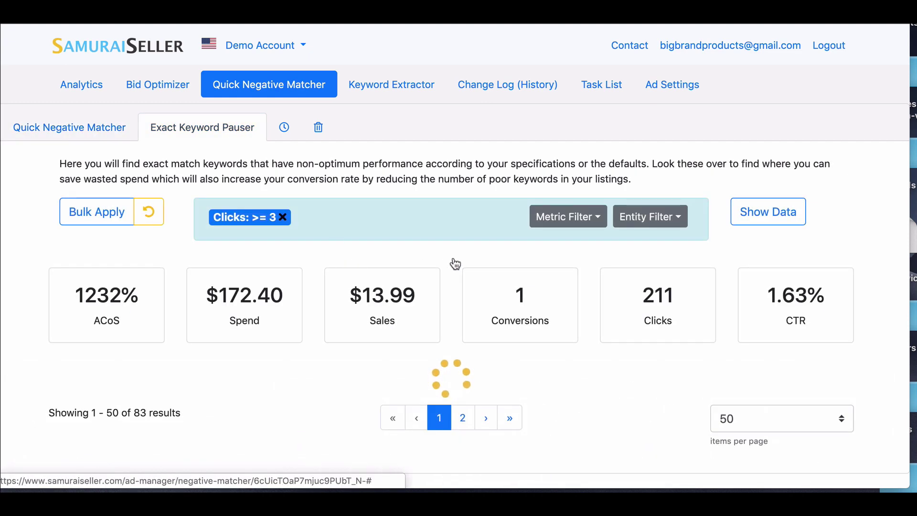
{"action": "scroll", "coordinate": [454, 263], "scroll_direction": "down", "scroll_amount": 2}
{"action": "scroll", "coordinate": [464, 248], "scroll_direction": "up", "scroll_amount": 2}
{"action": "scroll", "coordinate": [448, 197], "scroll_direction": "down", "scroll_amount": 3}
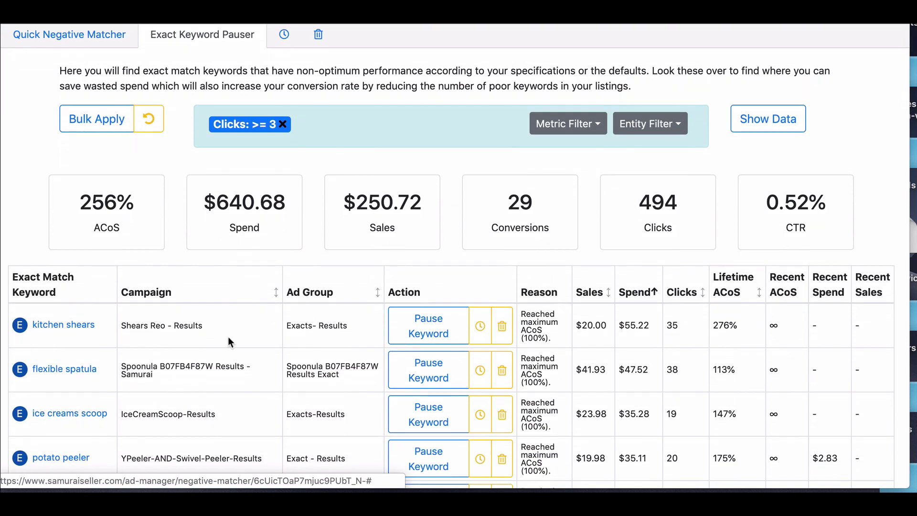
{"action": "left_click_drag", "start_coordinate": [679, 327], "coordinate": [734, 325]}
{"action": "scroll", "coordinate": [736, 321], "scroll_direction": "up", "scroll_amount": 2}
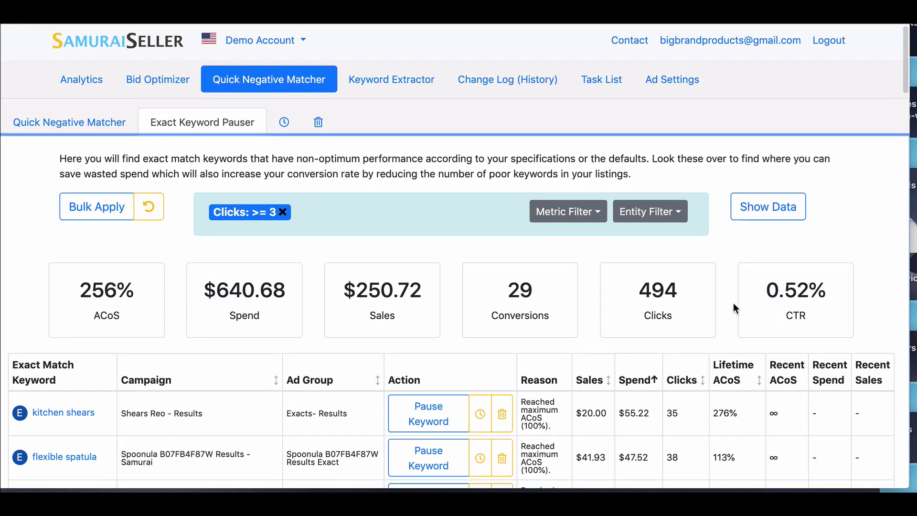
{"action": "scroll", "coordinate": [732, 303], "scroll_direction": "down", "scroll_amount": 1}
{"action": "scroll", "coordinate": [737, 273], "scroll_direction": "down", "scroll_amount": 1}
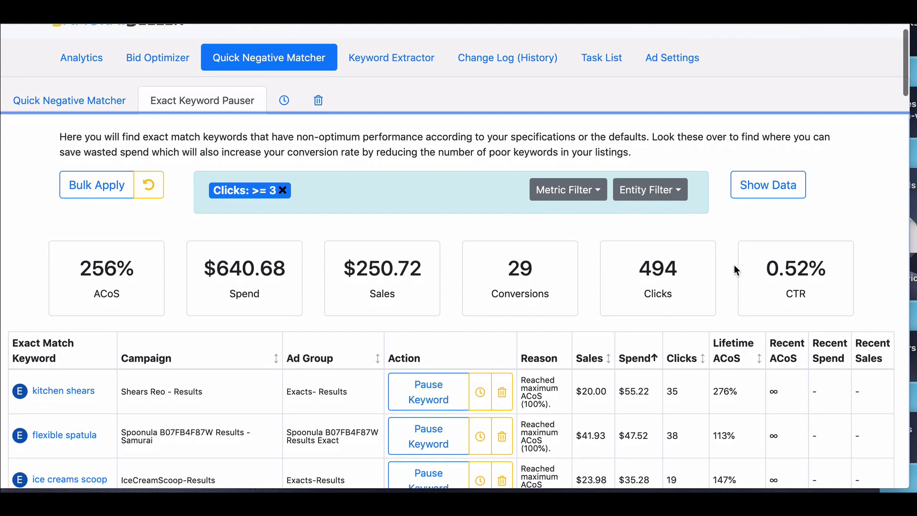
{"action": "scroll", "coordinate": [733, 265], "scroll_direction": "down", "scroll_amount": 1}
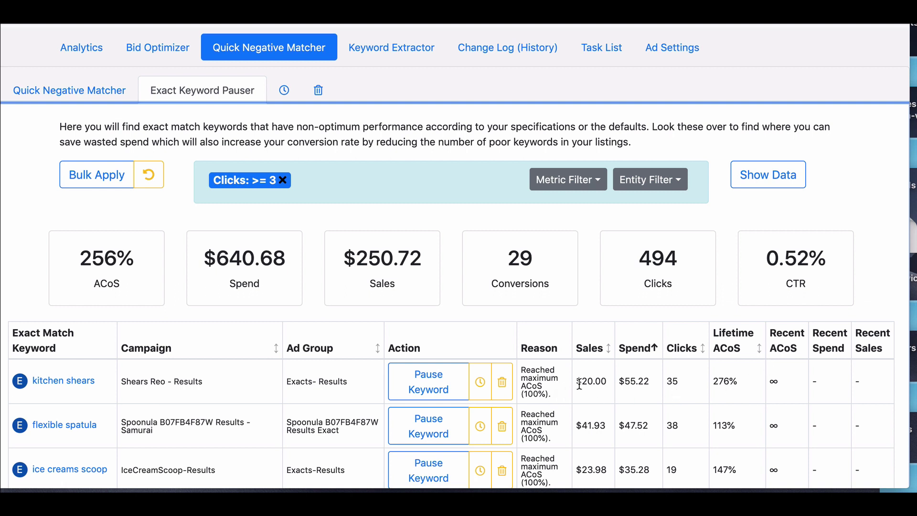
- Check kitchen shears' infinite recent ACoS, then remove the 'Clicks: >= 3' filter
{"action": "double_click", "coordinate": [770, 376]}
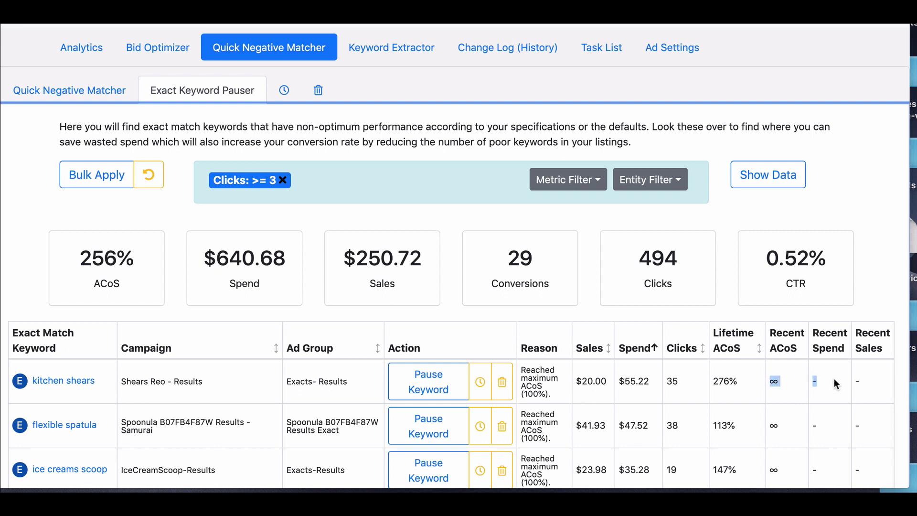
{"action": "left_click", "coordinate": [861, 388]}
{"action": "scroll", "coordinate": [868, 387], "scroll_direction": "down", "scroll_amount": 3}
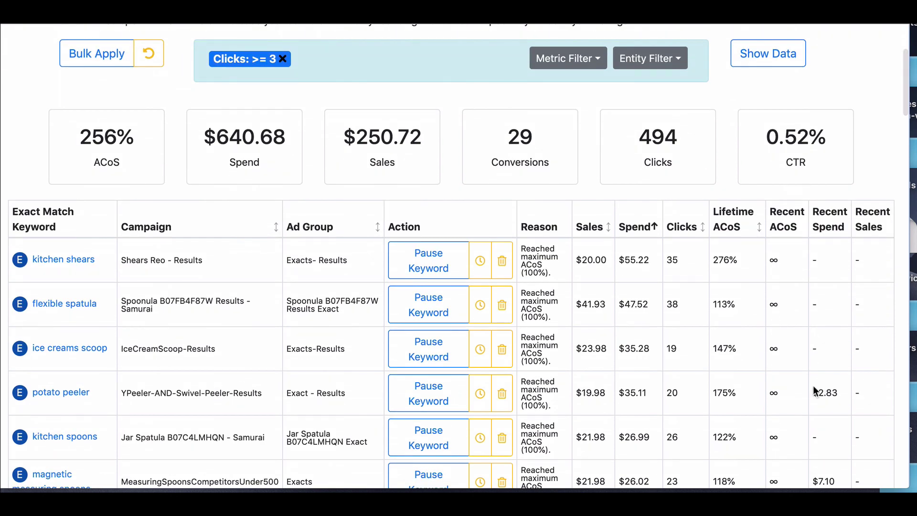
{"action": "scroll", "coordinate": [790, 357], "scroll_direction": "up", "scroll_amount": 3}
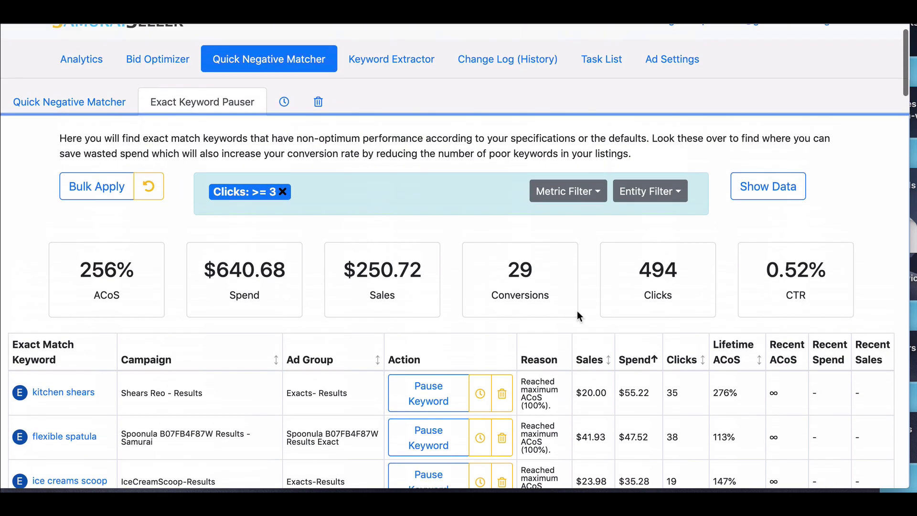
{"action": "left_click", "coordinate": [283, 192]}
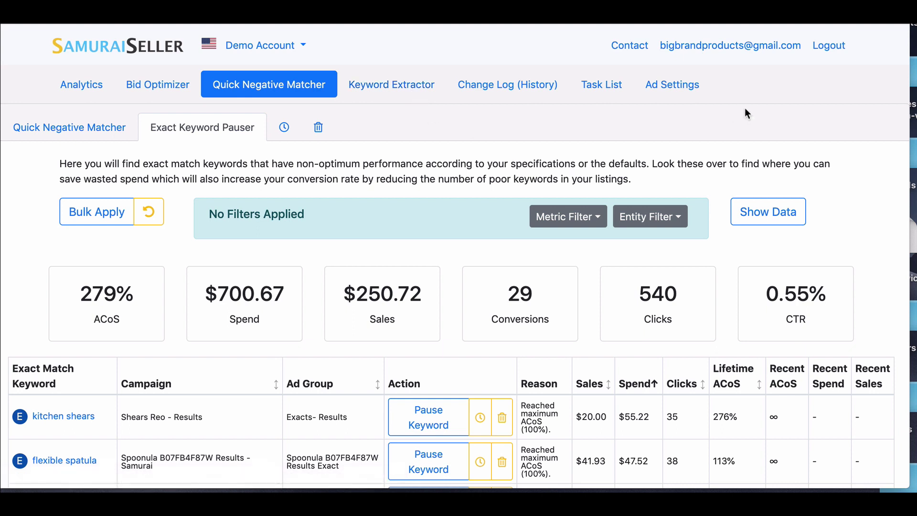
- Go to Ad Settings and scroll the six enabled product groups, each at 38% target ACoS
{"action": "left_click", "coordinate": [684, 92]}
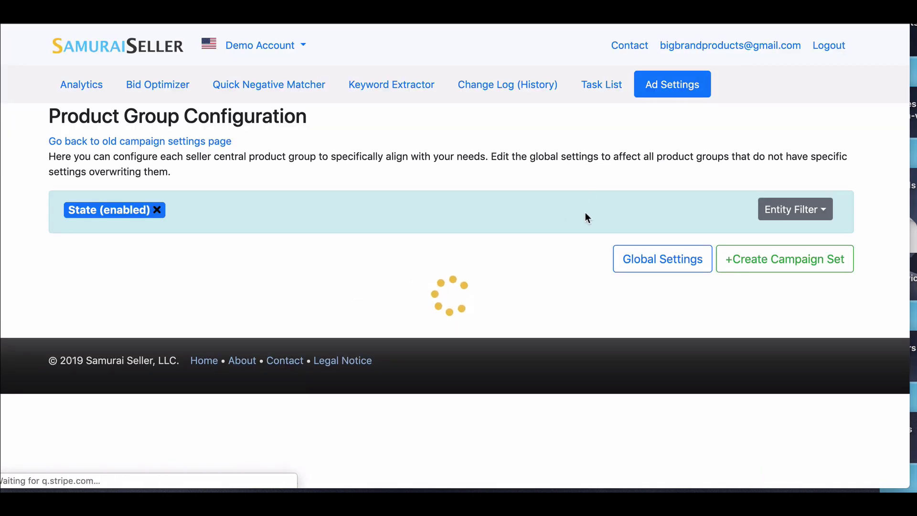
{"action": "scroll", "coordinate": [547, 207], "scroll_direction": "down", "scroll_amount": 3}
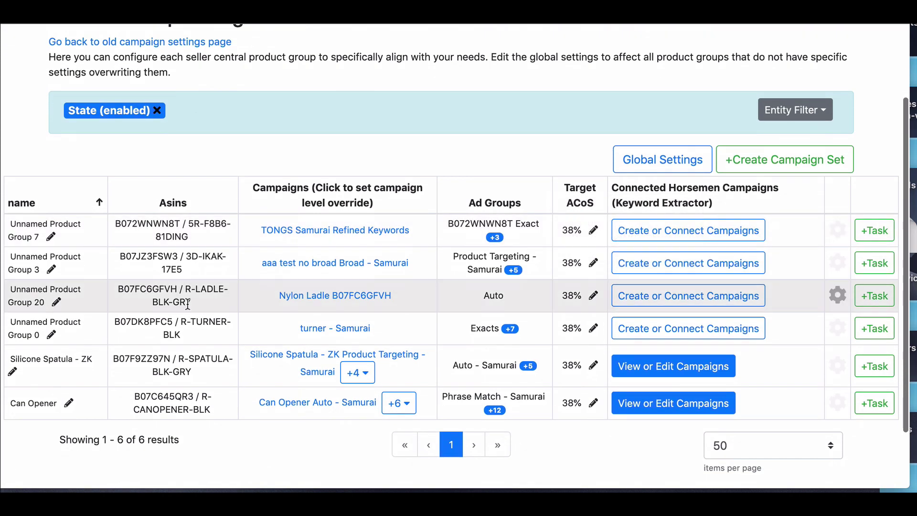
{"action": "scroll", "coordinate": [305, 310], "scroll_direction": "up", "scroll_amount": 2}
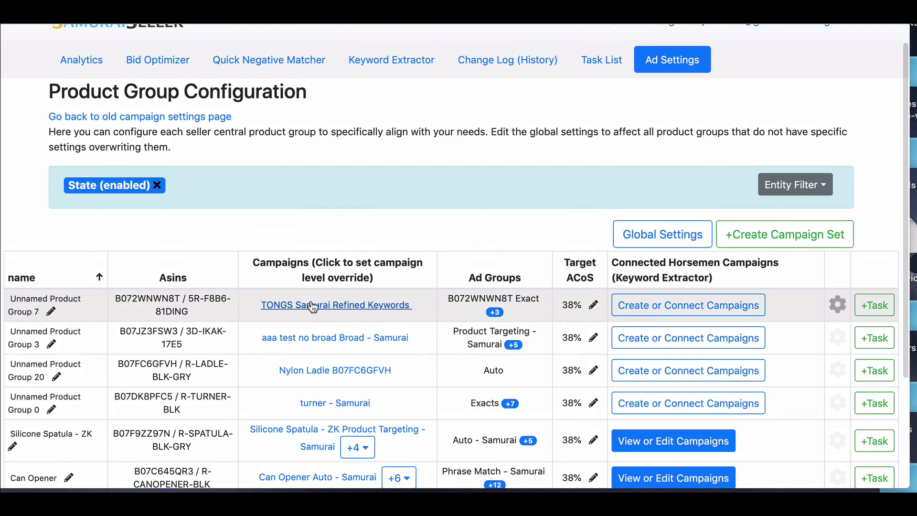
{"action": "scroll", "coordinate": [313, 311], "scroll_direction": "up", "scroll_amount": 1}
{"action": "scroll", "coordinate": [314, 333], "scroll_direction": "down", "scroll_amount": 1}
{"action": "scroll", "coordinate": [313, 333], "scroll_direction": "down", "scroll_amount": 1}
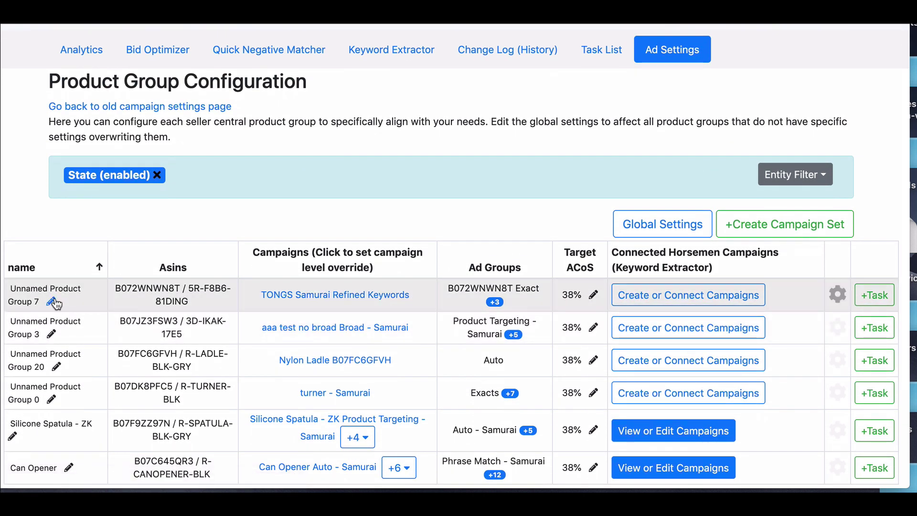
{"action": "scroll", "coordinate": [386, 339], "scroll_direction": "down", "scroll_amount": 3}
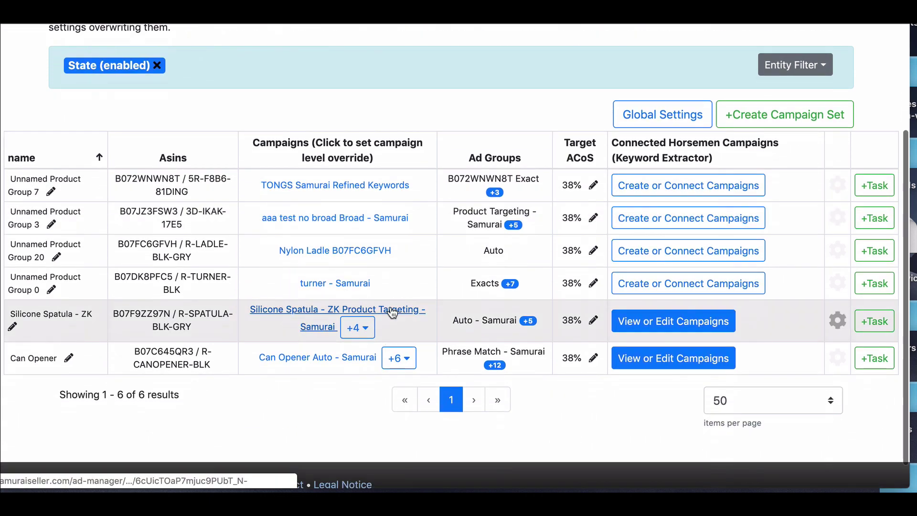
{"action": "scroll", "coordinate": [393, 313], "scroll_direction": "up", "scroll_amount": 2}
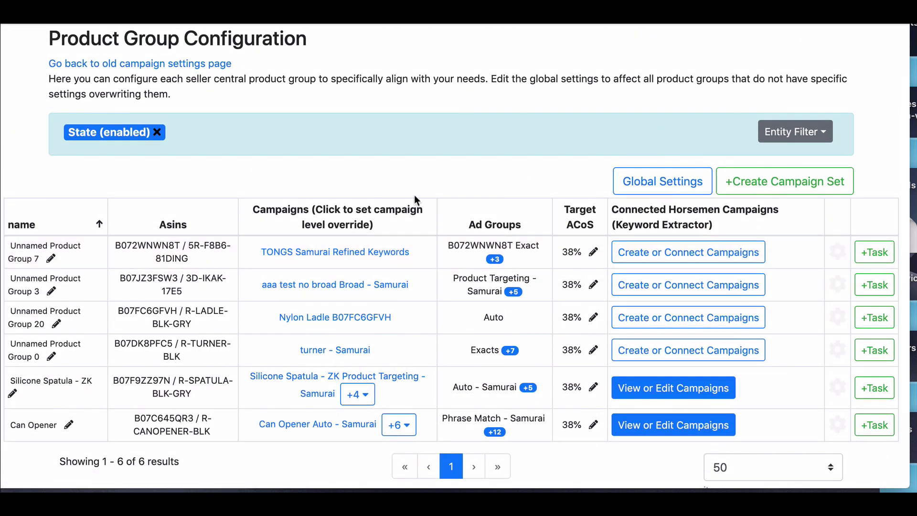
- Rename Unnamed Product Group 7 to Tongs
{"action": "left_click", "coordinate": [50, 258]}
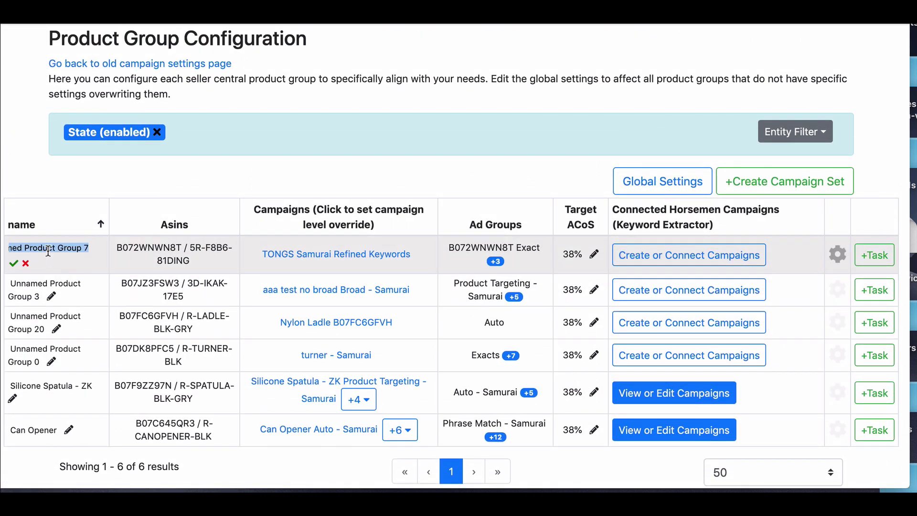
{"action": "type", "text": "T"}
{"action": "key", "text": "Return"}
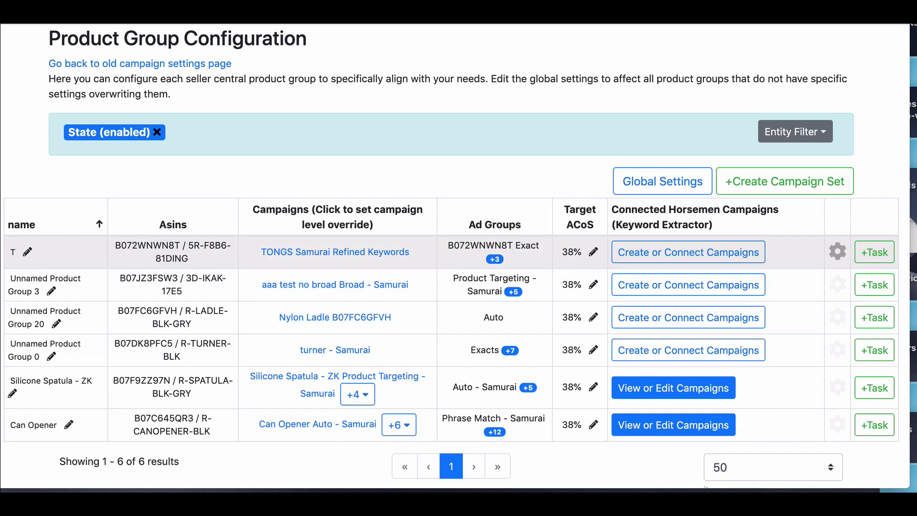
{"action": "left_click", "coordinate": [27, 252]}
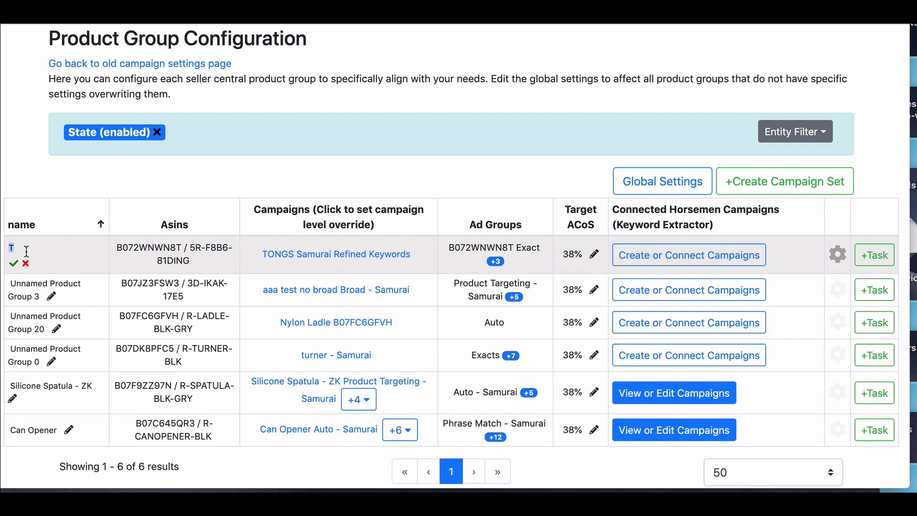
{"action": "type", "text": "tONGong"}
{"action": "key", "text": "Return"}
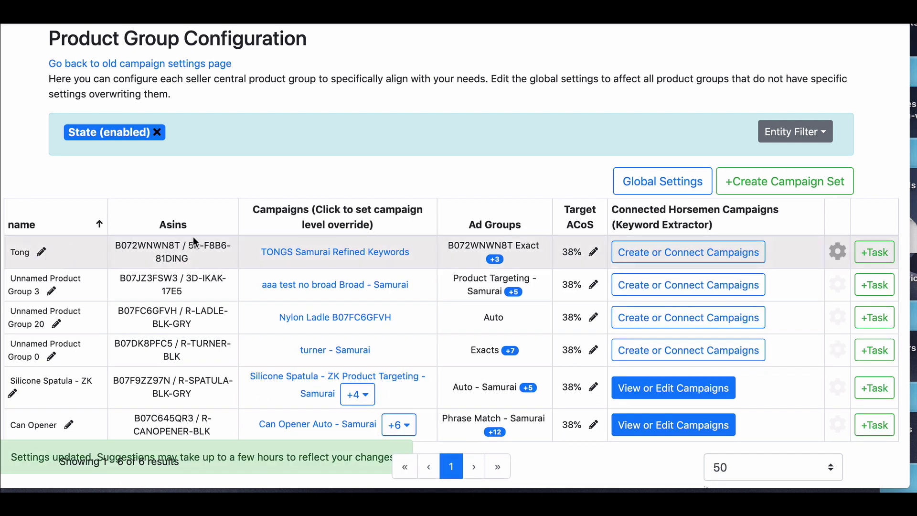
{"action": "left_click", "coordinate": [42, 251]}
{"action": "left_click", "coordinate": [33, 249]}
{"action": "type", "text": "s"}
{"action": "left_click", "coordinate": [14, 263]}
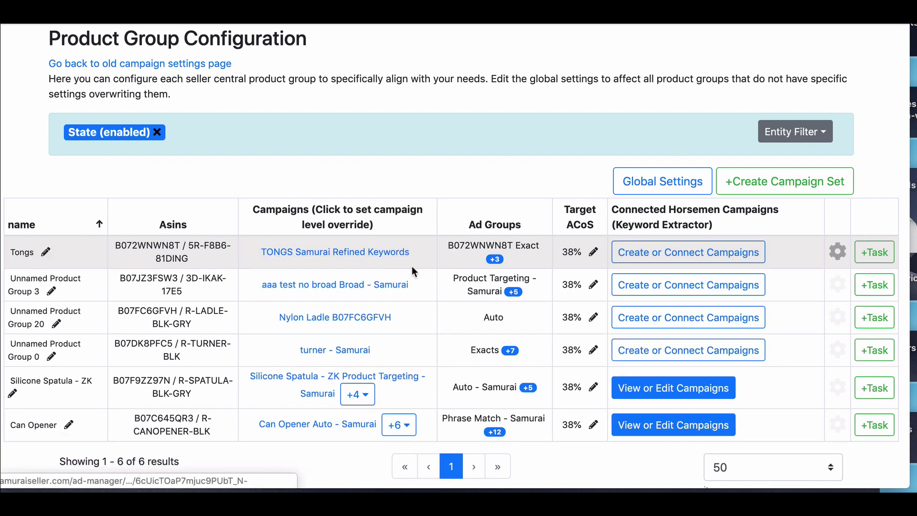
- Inspect the Tongs row, highlighting its ASIN B072WNWN8T
{"action": "mouse_move", "coordinate": [461, 240]}
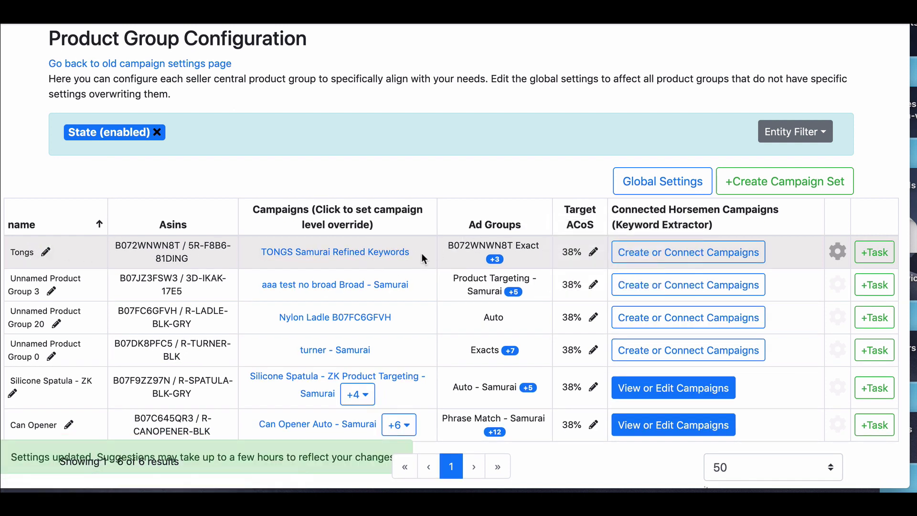
{"action": "mouse_move", "coordinate": [519, 250]}
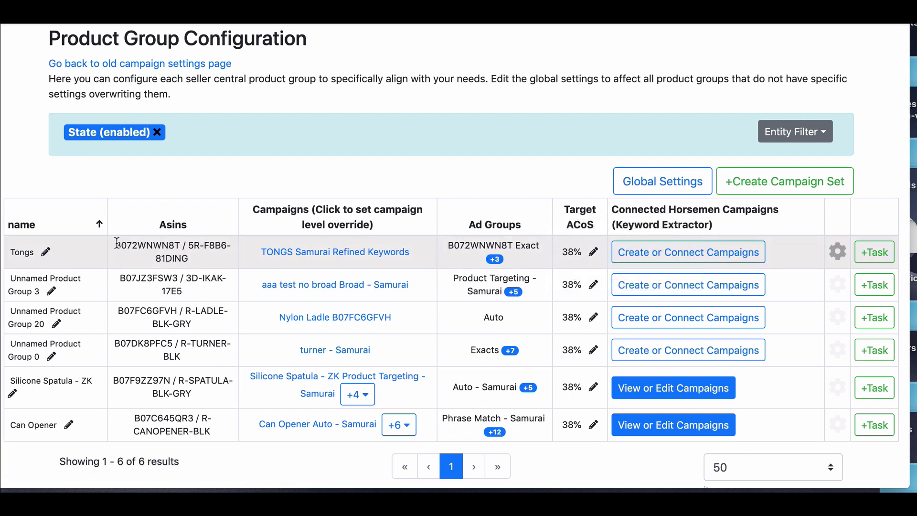
{"action": "left_click_drag", "start_coordinate": [115, 245], "coordinate": [191, 258]}
{"action": "left_click", "coordinate": [193, 251]}
{"action": "double_click", "coordinate": [22, 253]}
{"action": "left_click", "coordinate": [29, 249]}
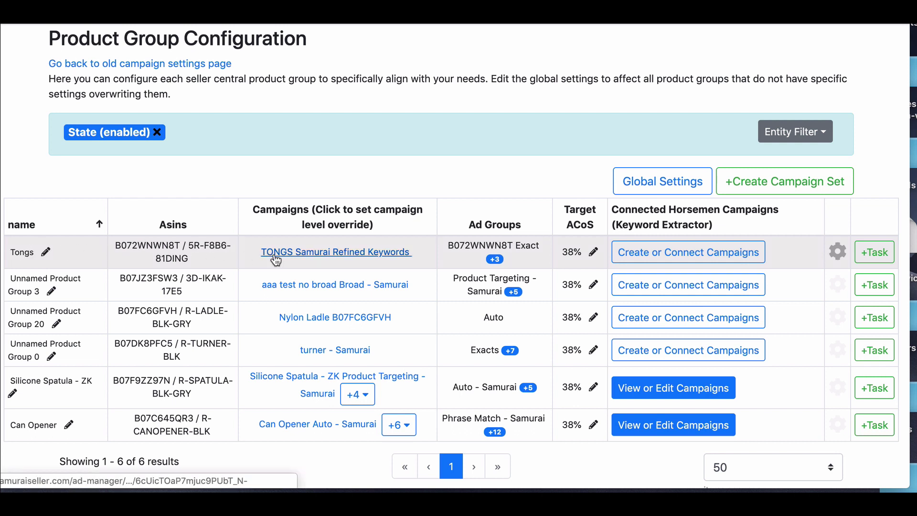
{"action": "scroll", "coordinate": [246, 236], "scroll_direction": "down", "scroll_amount": 1}
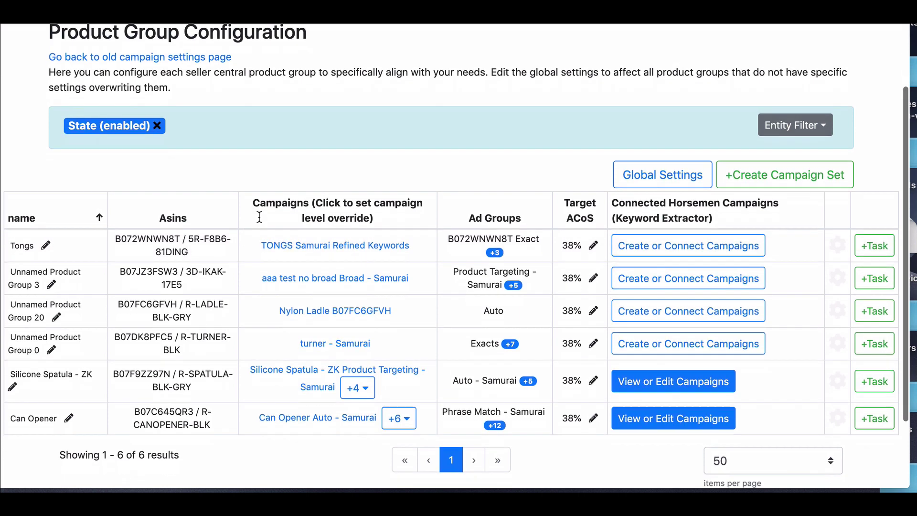
{"action": "scroll", "coordinate": [260, 217], "scroll_direction": "down", "scroll_amount": 1}
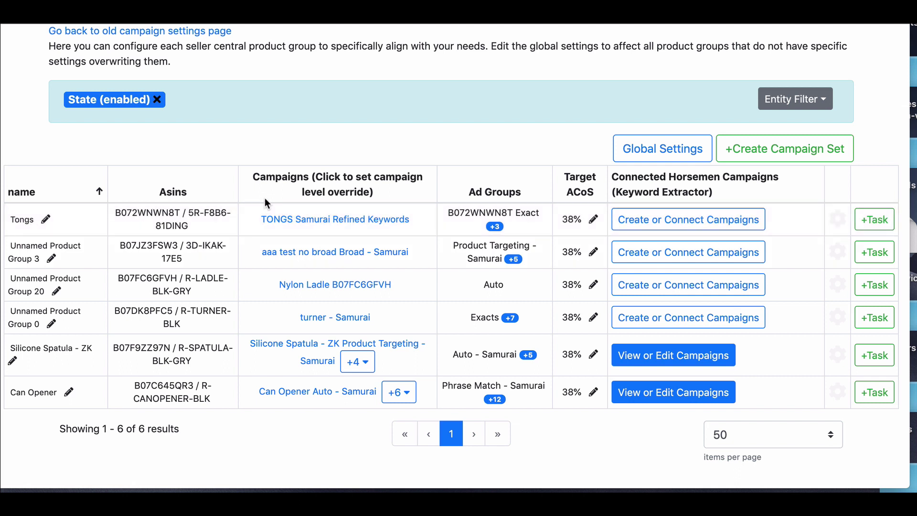
{"action": "scroll", "coordinate": [430, 222], "scroll_direction": "up", "scroll_amount": 1}
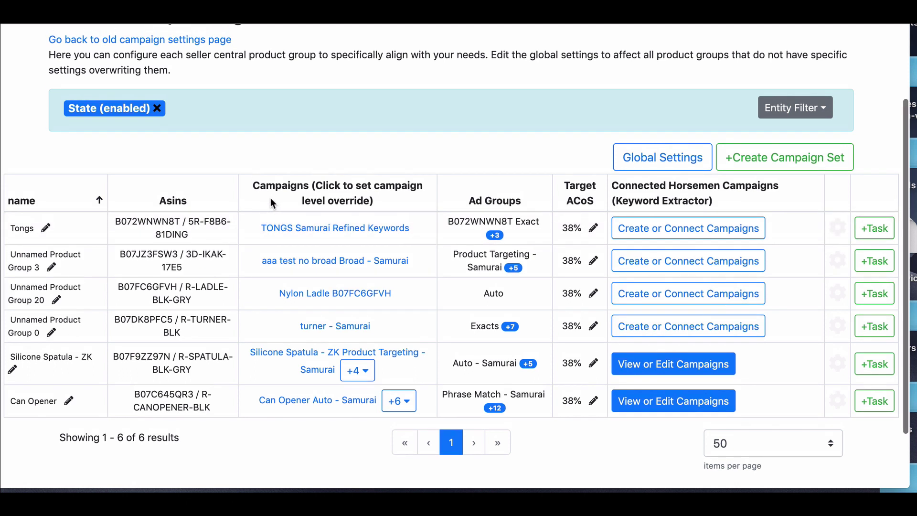
- Change the Tongs group's target ACoS from 38% to 33%
{"action": "left_click", "coordinate": [594, 227]}
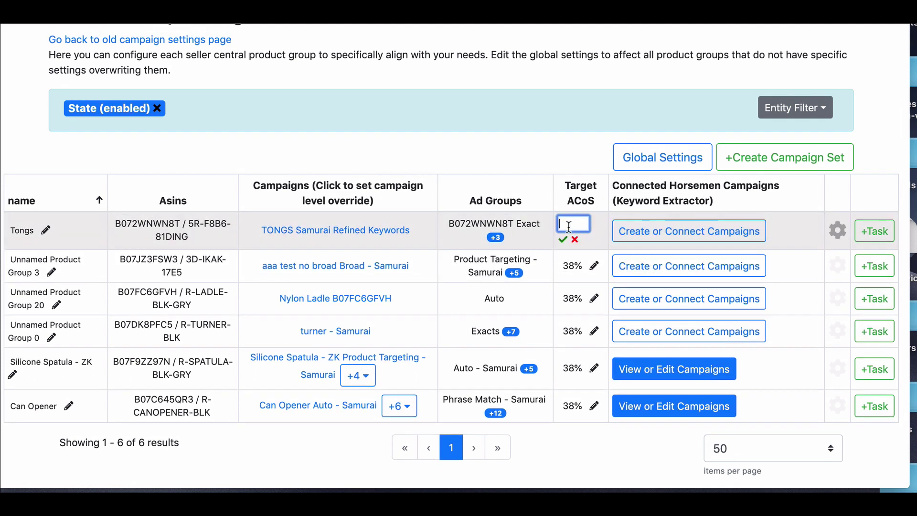
{"action": "type", "text": "33"}
{"action": "left_click", "coordinate": [563, 239]}
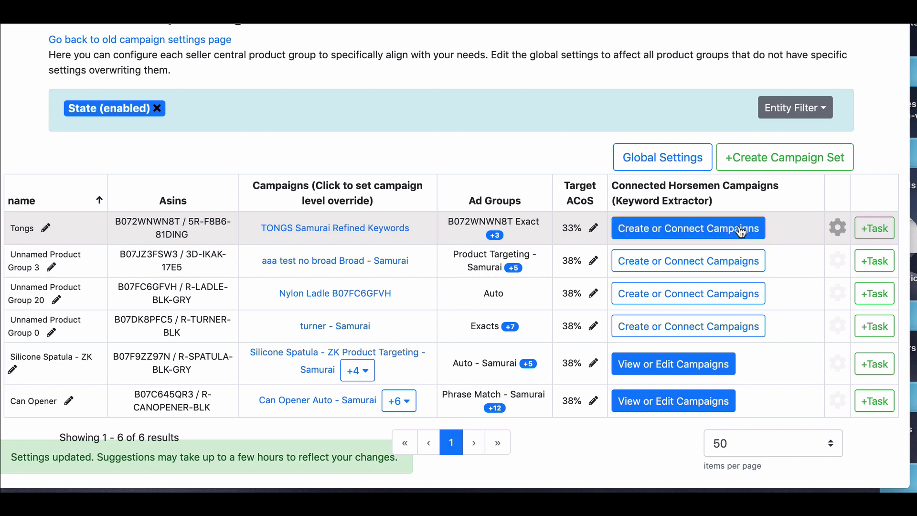
{"action": "scroll", "coordinate": [540, 139], "scroll_direction": "up", "scroll_amount": 2}
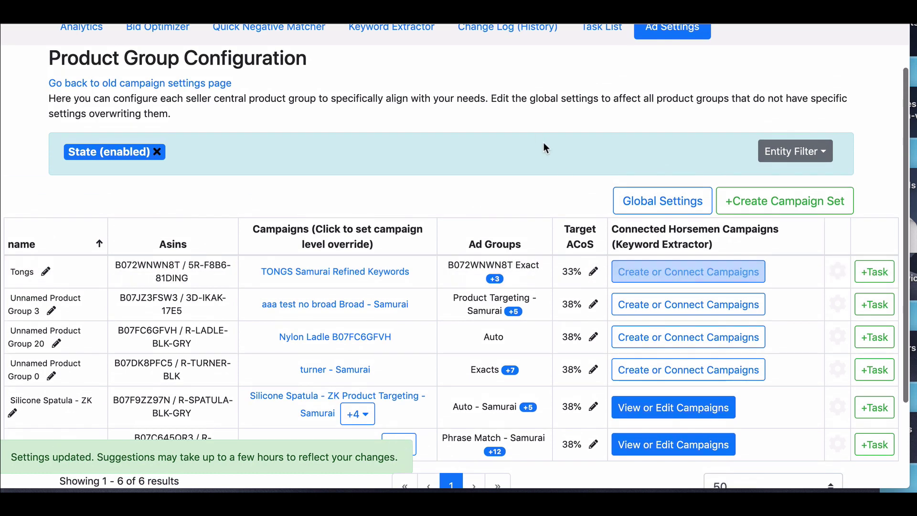
{"action": "scroll", "coordinate": [475, 127], "scroll_direction": "down", "scroll_amount": 4}
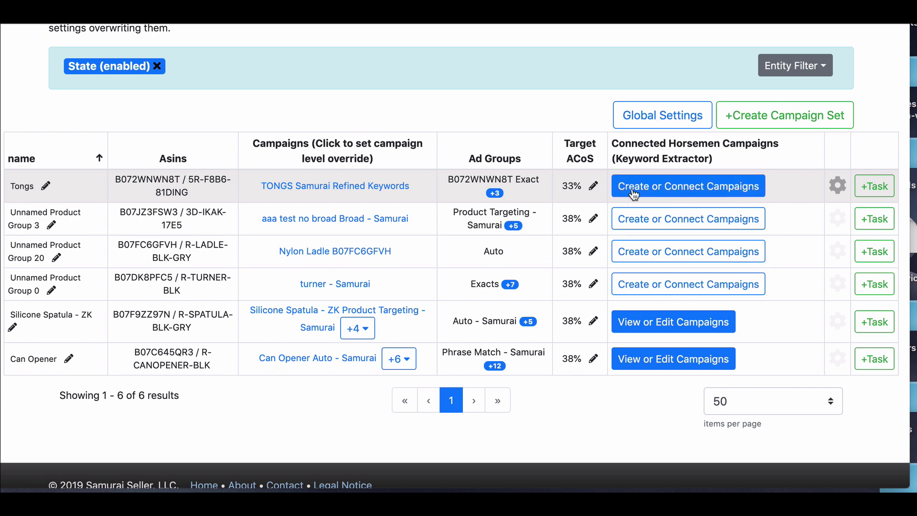
- Open the Campaign Targets dialog for Tongs via Create or Connect Campaigns
{"action": "scroll", "coordinate": [631, 191], "scroll_direction": "up", "scroll_amount": 1}
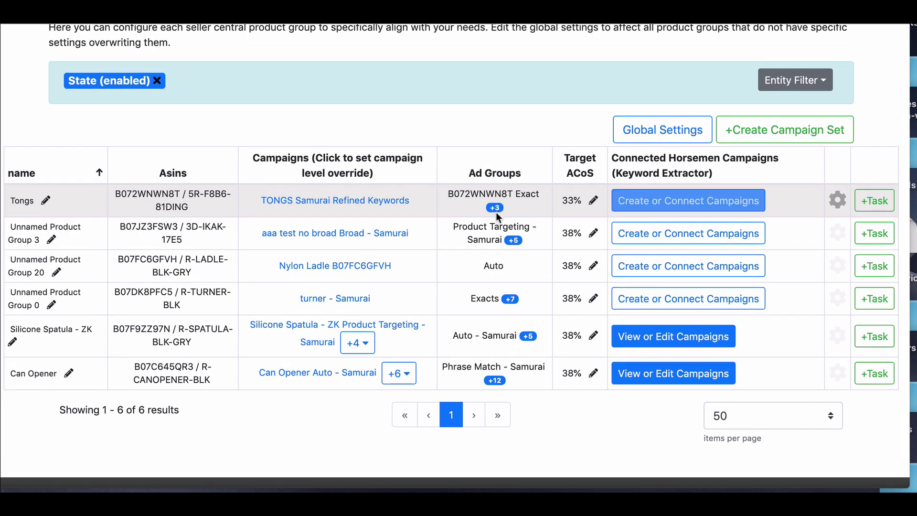
{"action": "left_click", "coordinate": [681, 205]}
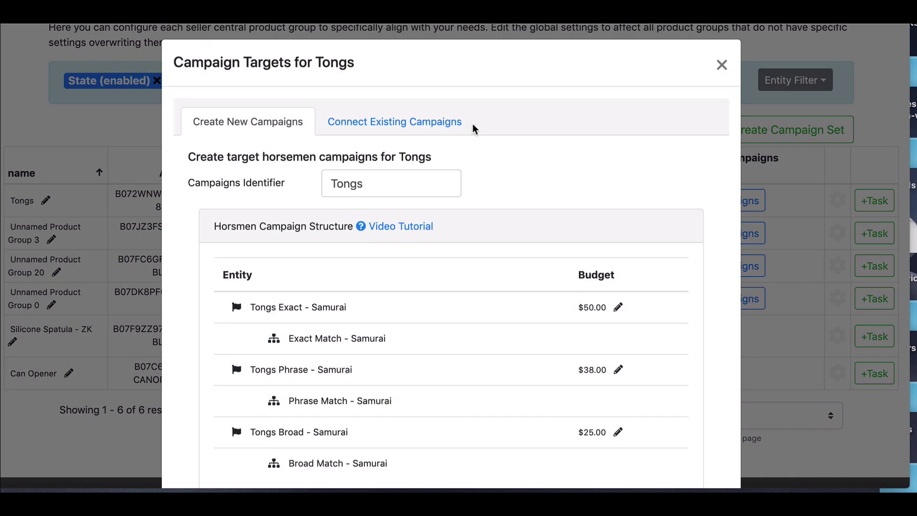
{"action": "left_click", "coordinate": [390, 188]}
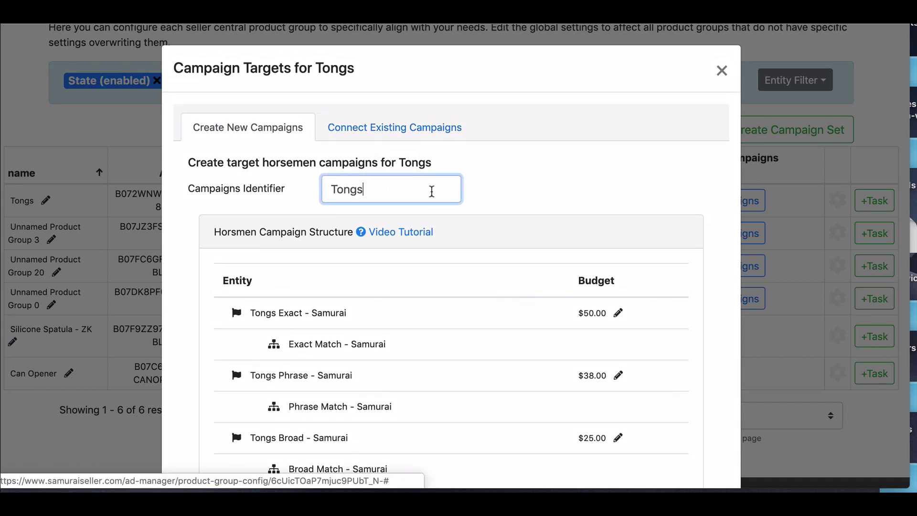
{"action": "scroll", "coordinate": [429, 188], "scroll_direction": "down", "scroll_amount": 3}
{"action": "scroll", "coordinate": [291, 250], "scroll_direction": "down", "scroll_amount": 2}
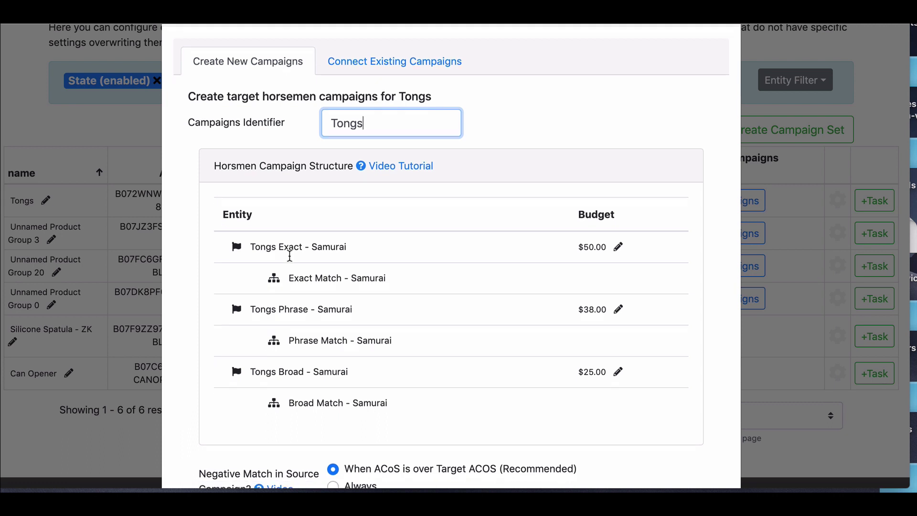
{"action": "scroll", "coordinate": [369, 183], "scroll_direction": "up", "scroll_amount": 3}
- Review the proposed Tongs Exact, Phrase and Broad campaign names with $50, $38, $25 budgets
{"action": "left_click_drag", "start_coordinate": [252, 267], "coordinate": [327, 270]}
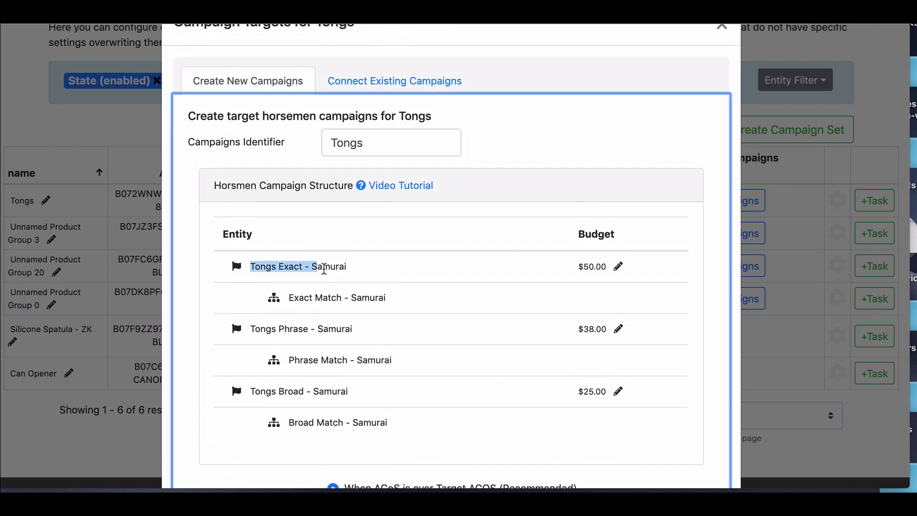
{"action": "left_click", "coordinate": [354, 269]}
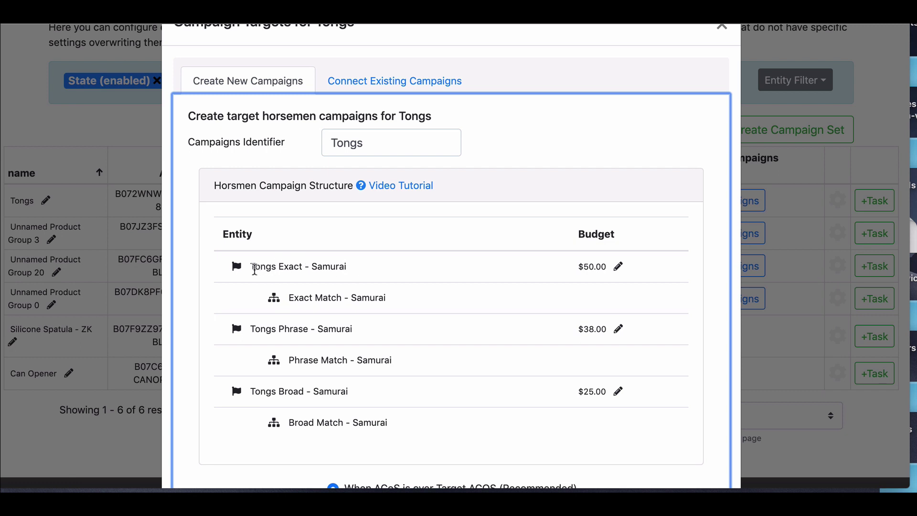
{"action": "left_click_drag", "start_coordinate": [252, 267], "coordinate": [353, 270]}
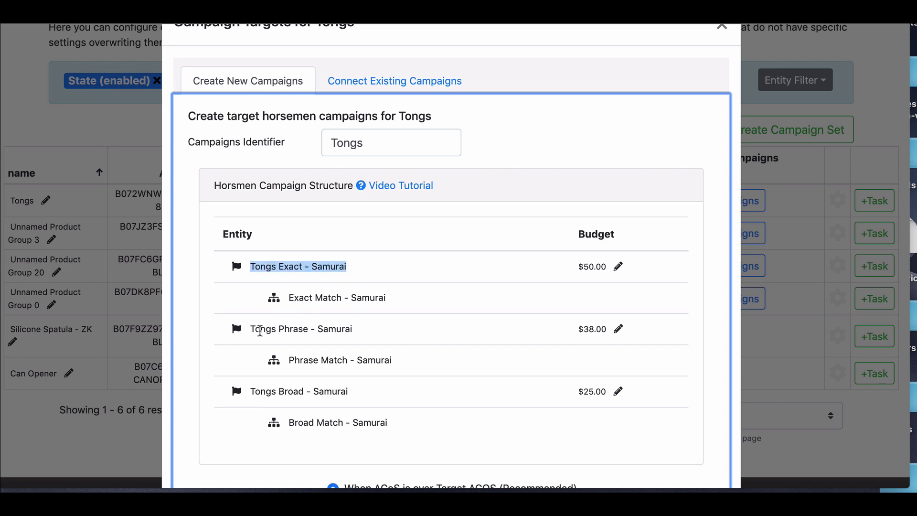
{"action": "left_click_drag", "start_coordinate": [259, 331], "coordinate": [340, 330]}
{"action": "left_click_drag", "start_coordinate": [262, 391], "coordinate": [344, 387]}
{"action": "left_click", "coordinate": [344, 386]}
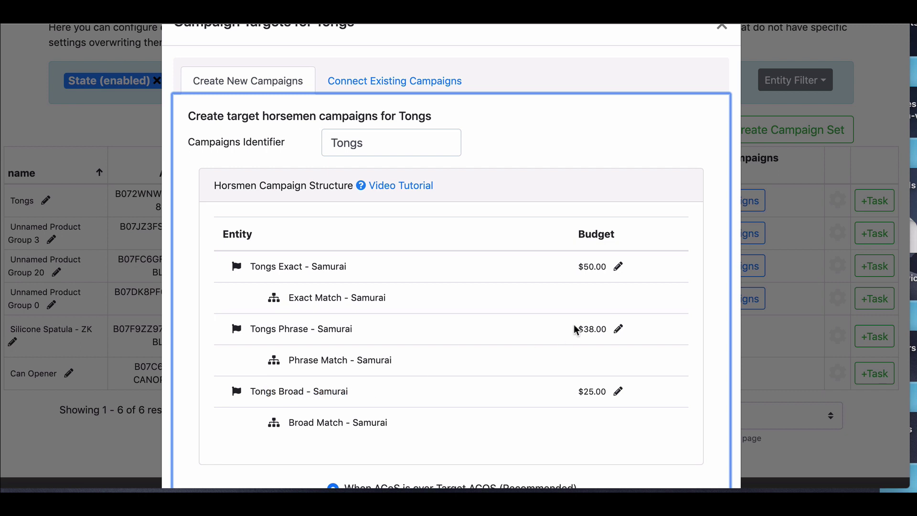
{"action": "scroll", "coordinate": [625, 335], "scroll_direction": "down", "scroll_amount": 3}
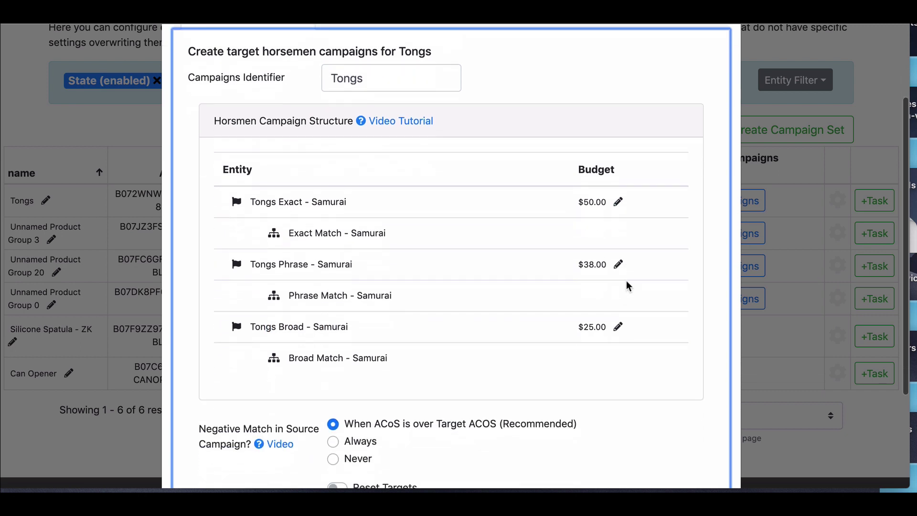
{"action": "scroll", "coordinate": [626, 285], "scroll_direction": "up", "scroll_amount": 3}
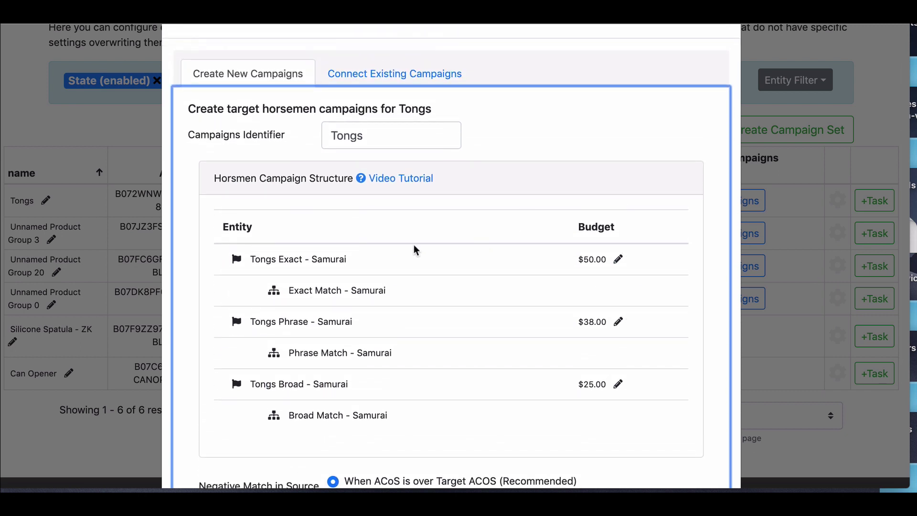
{"action": "scroll", "coordinate": [384, 268], "scroll_direction": "down", "scroll_amount": 4}
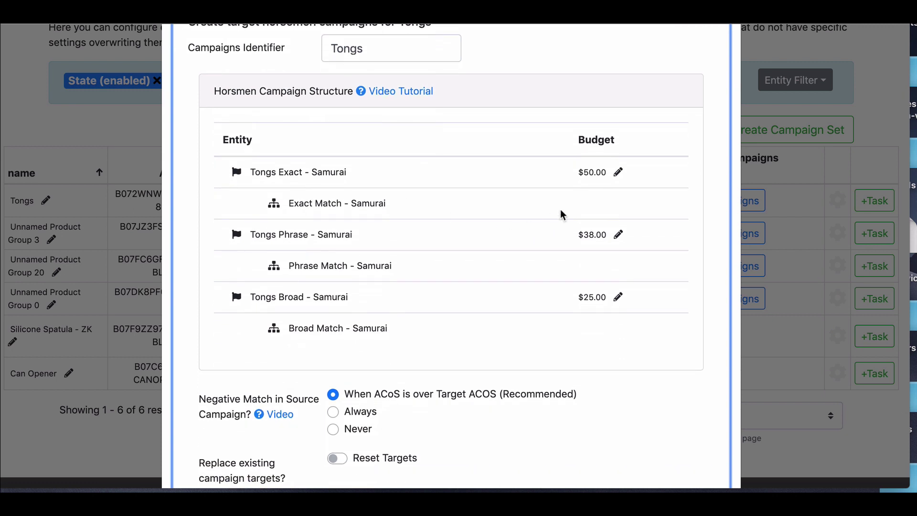
{"action": "scroll", "coordinate": [375, 237], "scroll_direction": "up", "scroll_amount": 2}
{"action": "left_click_drag", "start_coordinate": [250, 217], "coordinate": [348, 224]}
{"action": "left_click", "coordinate": [352, 224]}
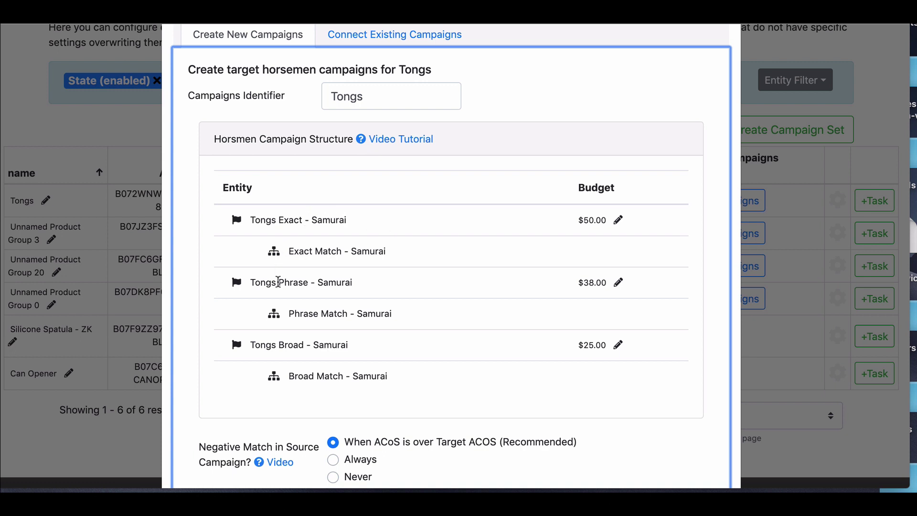
{"action": "scroll", "coordinate": [324, 322], "scroll_direction": "up", "scroll_amount": 1}
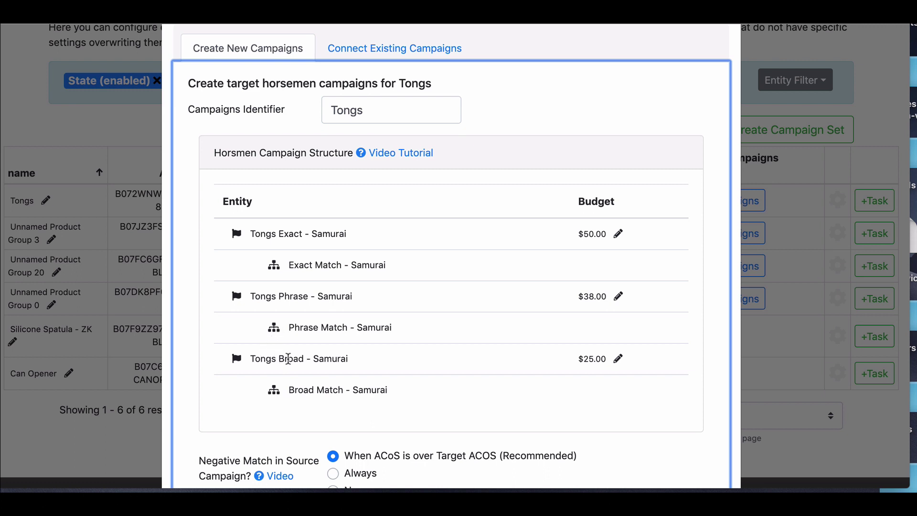
{"action": "left_click_drag", "start_coordinate": [276, 359], "coordinate": [325, 363]}
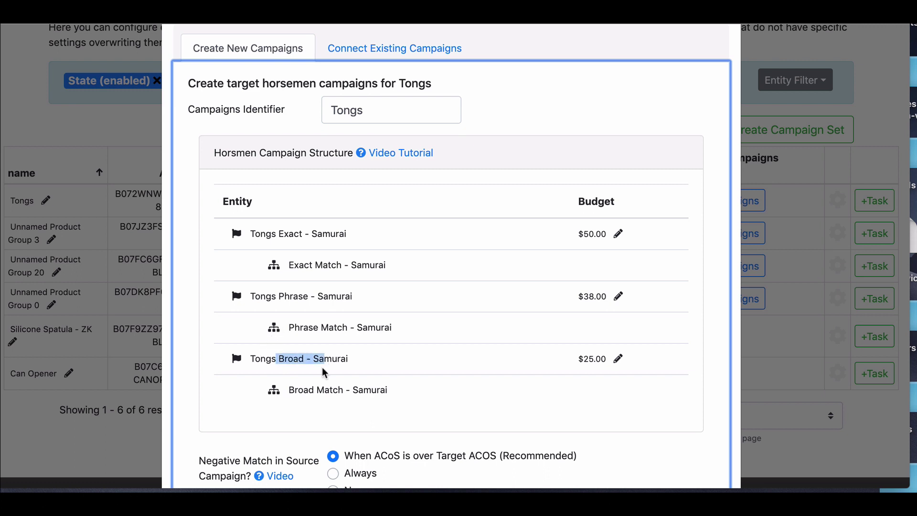
- Review the Tongs campaign structure by highlighting the Exact, Phrase and Broad campaign names
{"action": "left_click", "coordinate": [312, 234]}
{"action": "left_click_drag", "start_coordinate": [272, 234], "coordinate": [334, 235]}
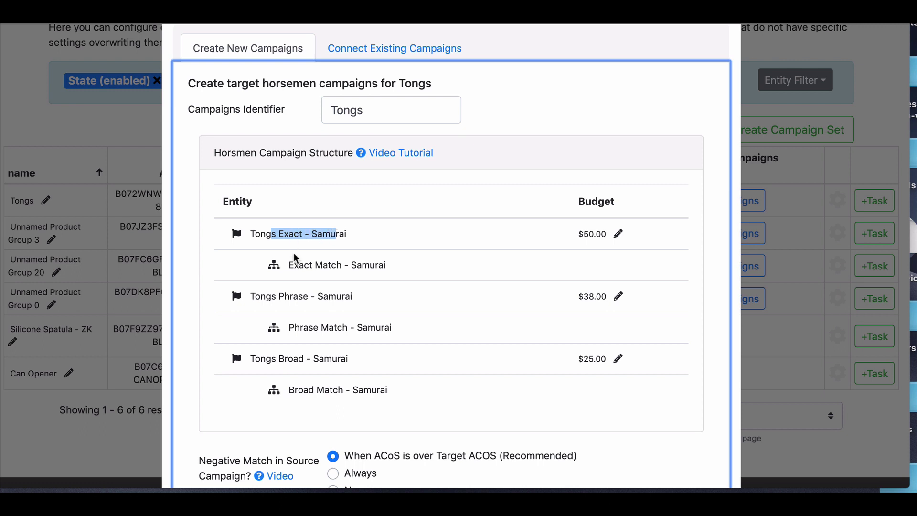
{"action": "left_click_drag", "start_coordinate": [261, 296], "coordinate": [327, 299]}
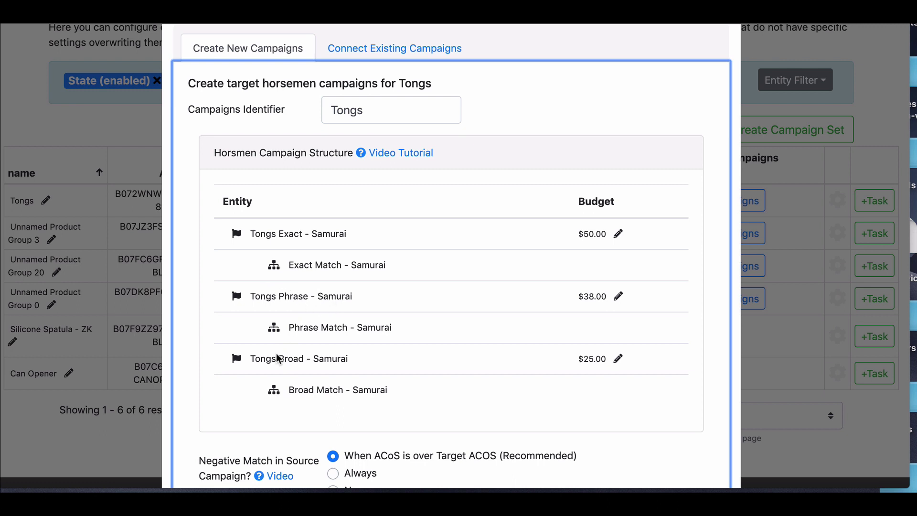
{"action": "left_click_drag", "start_coordinate": [263, 359], "coordinate": [333, 359]}
{"action": "left_click", "coordinate": [268, 292]}
{"action": "left_click_drag", "start_coordinate": [266, 295], "coordinate": [333, 292]}
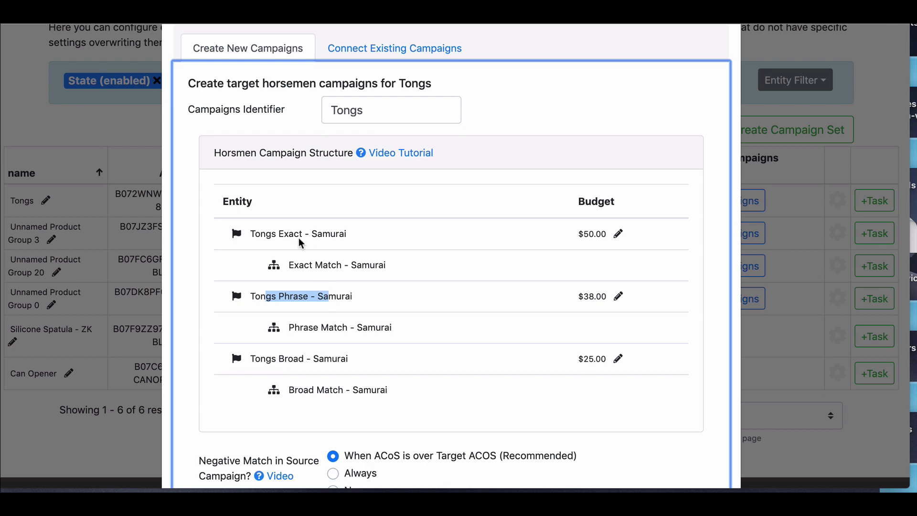
{"action": "left_click_drag", "start_coordinate": [266, 234], "coordinate": [333, 236]}
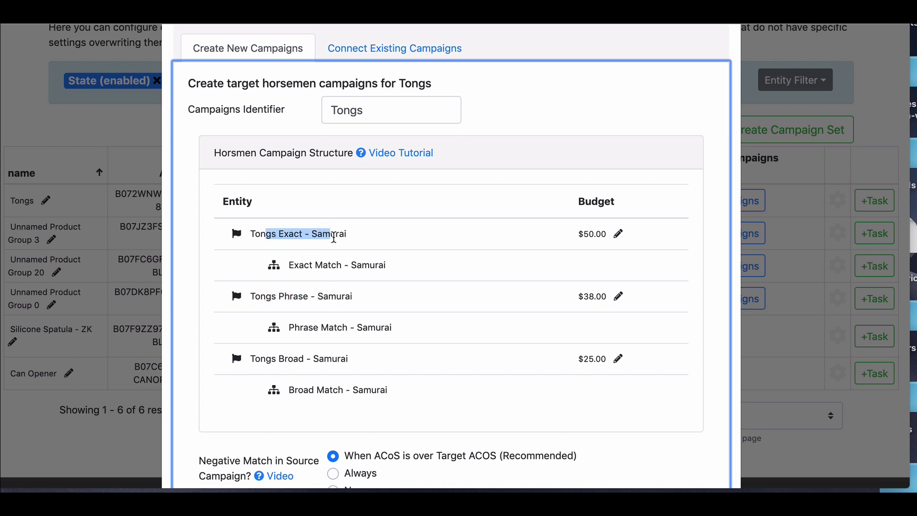
{"action": "left_click", "coordinate": [294, 230]}
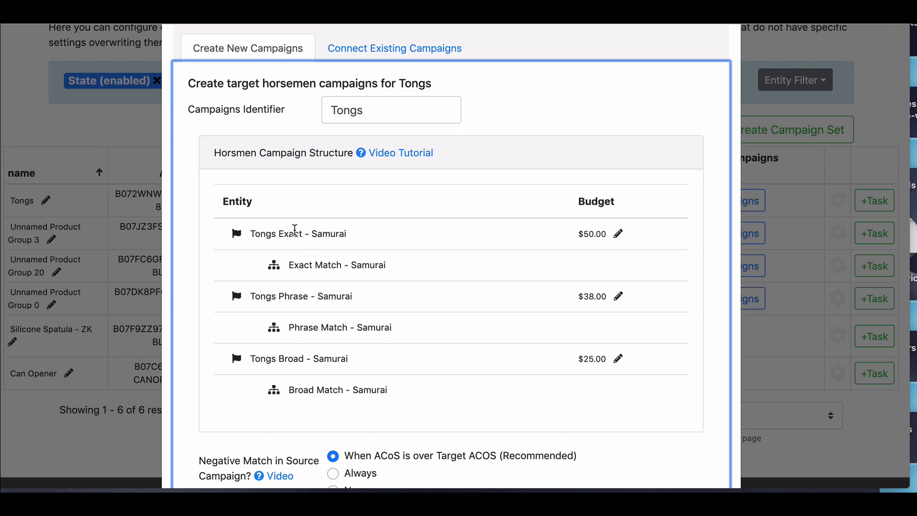
- Recheck the Tongs Exact, Tongs Phrase and Phrase Match names, then switch to Connect Existing Campaigns
{"action": "left_click_drag", "start_coordinate": [261, 234], "coordinate": [343, 239]}
{"action": "left_click", "coordinate": [356, 236]}
{"action": "left_click_drag", "start_coordinate": [265, 296], "coordinate": [341, 290]}
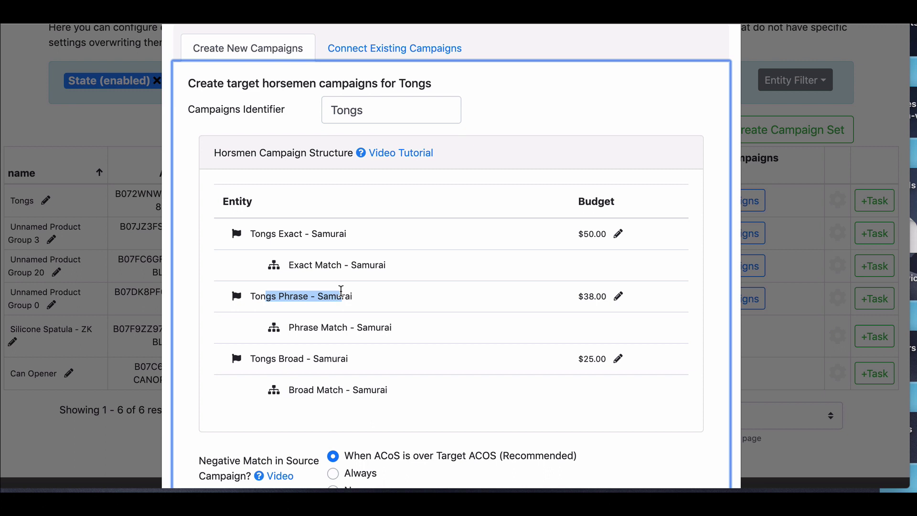
{"action": "left_click_drag", "start_coordinate": [288, 327], "coordinate": [381, 334]}
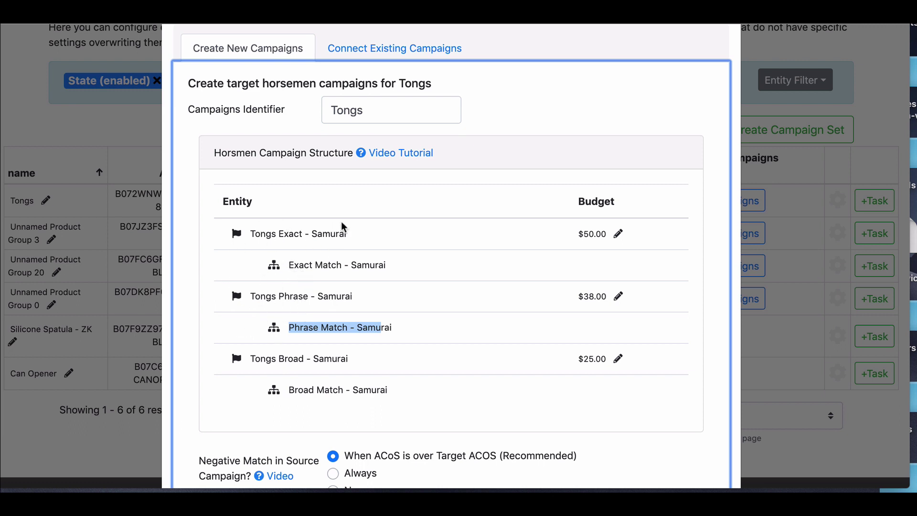
{"action": "left_click_drag", "start_coordinate": [272, 234], "coordinate": [301, 235]}
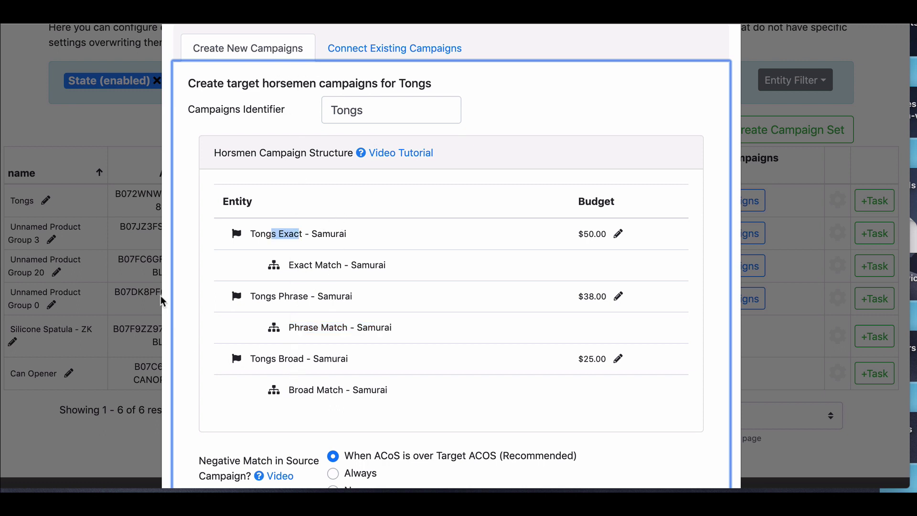
{"action": "left_click", "coordinate": [404, 56]}
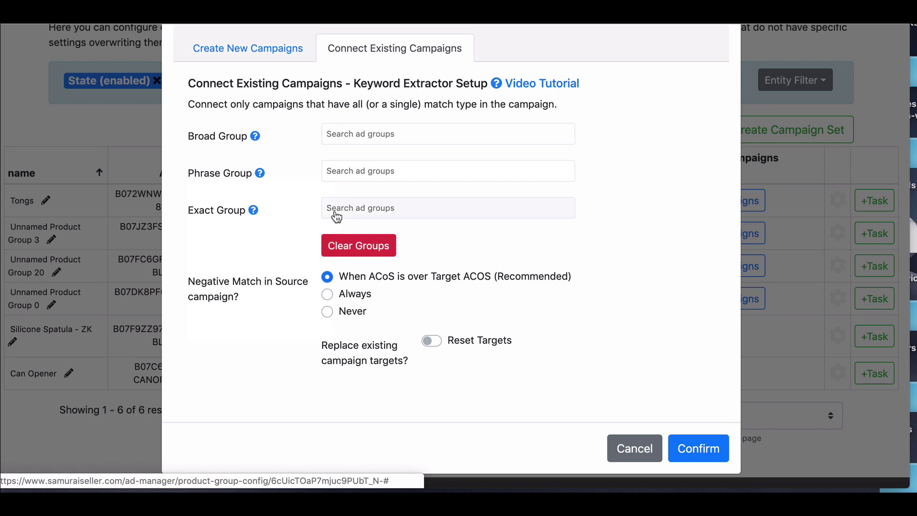
{"action": "left_click", "coordinate": [274, 49]}
{"action": "scroll", "coordinate": [309, 238], "scroll_direction": "down", "scroll_amount": 3}
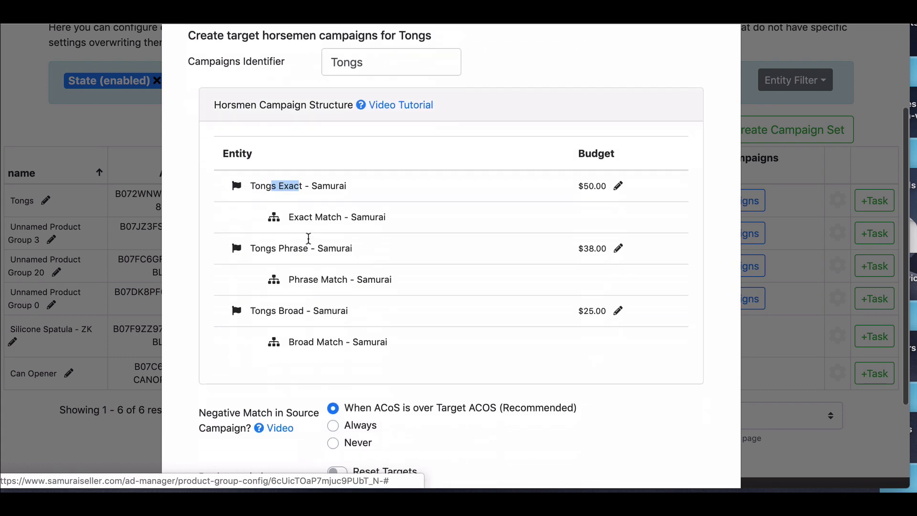
{"action": "scroll", "coordinate": [356, 344], "scroll_direction": "down", "scroll_amount": 2}
{"action": "scroll", "coordinate": [356, 314], "scroll_direction": "up", "scroll_amount": 2}
{"action": "scroll", "coordinate": [380, 69], "scroll_direction": "up", "scroll_amount": 4}
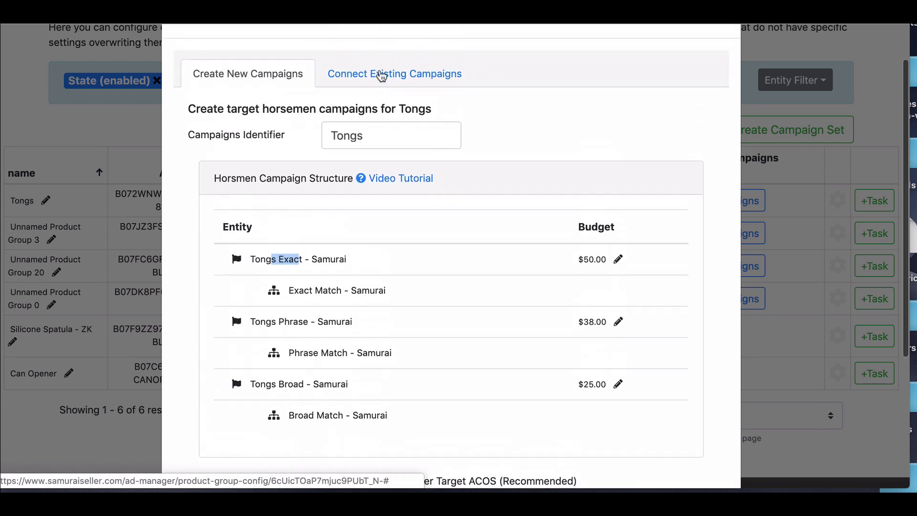
{"action": "left_click", "coordinate": [380, 77]}
{"action": "scroll", "coordinate": [358, 209], "scroll_direction": "down", "scroll_amount": 1}
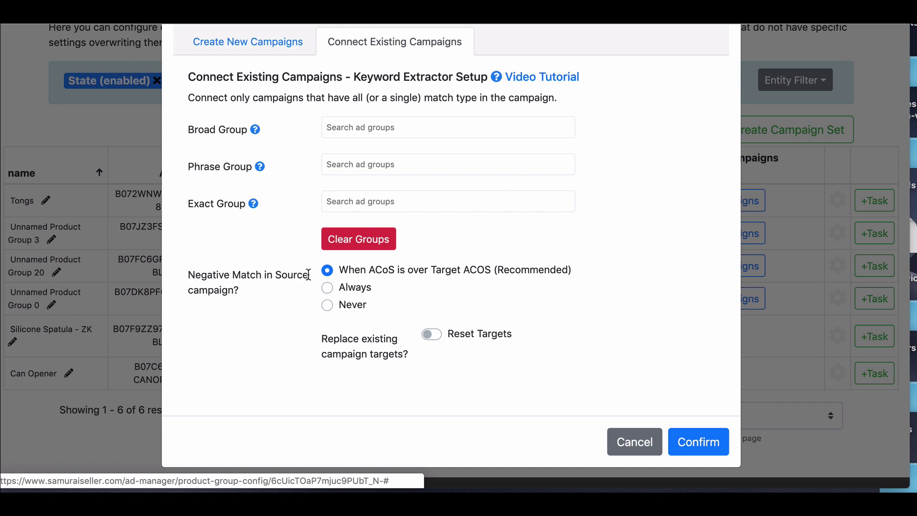
{"action": "left_click_drag", "start_coordinate": [262, 297], "coordinate": [202, 275]}
{"action": "left_click", "coordinate": [201, 274]}
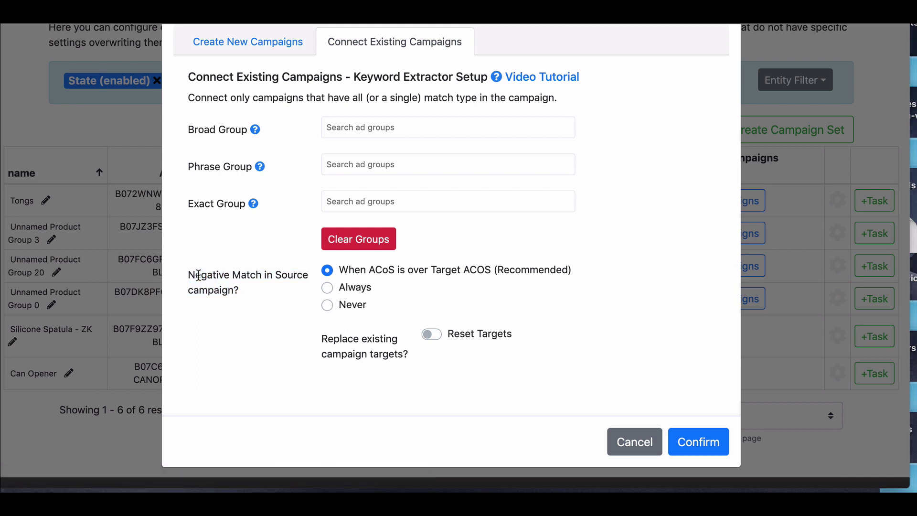
{"action": "left_click", "coordinate": [327, 288]}
{"action": "left_click_drag", "start_coordinate": [434, 271], "coordinate": [349, 268]}
- Keep negative matching only above target ACoS and leave resetting existing campaign targets off
{"action": "left_click", "coordinate": [592, 264]}
{"action": "left_click", "coordinate": [327, 270]}
{"action": "left_click", "coordinate": [433, 333]}
{"action": "left_click", "coordinate": [433, 333]}
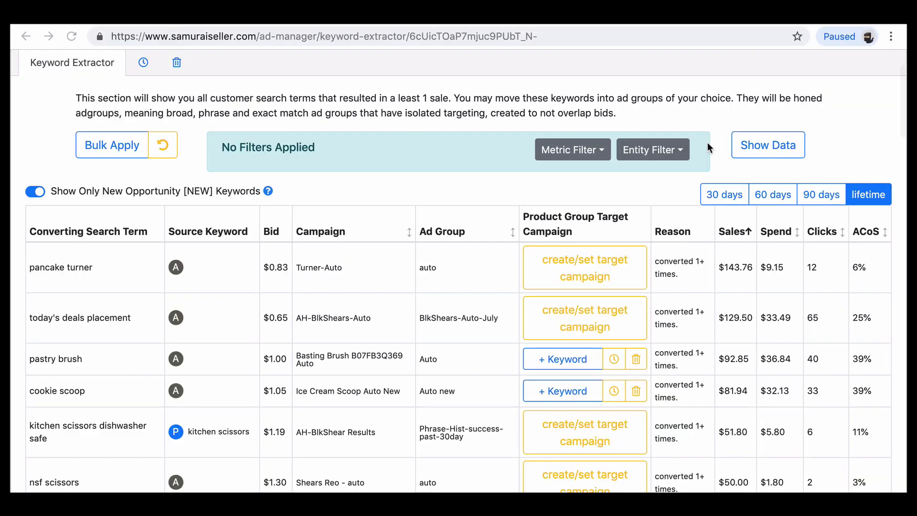
{"action": "scroll", "coordinate": [707, 143], "scroll_direction": "down", "scroll_amount": 1}
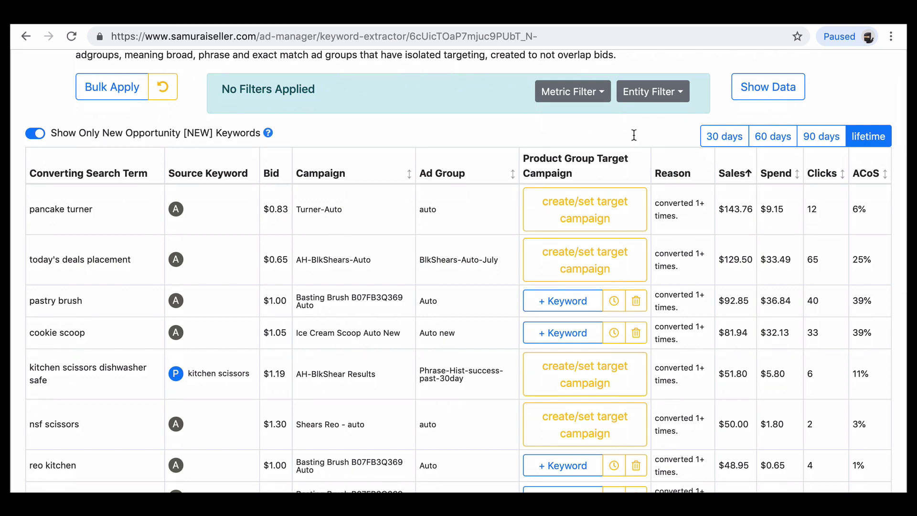
{"action": "scroll", "coordinate": [675, 125], "scroll_direction": "up", "scroll_amount": 3}
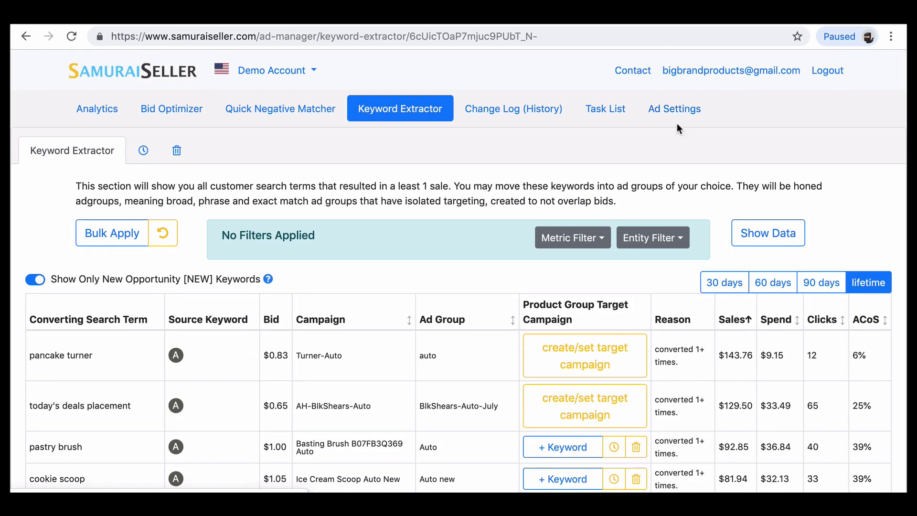
- Go to the Product Group Configuration page under Ad Settings and scroll through the groups
{"action": "left_click", "coordinate": [679, 114]}
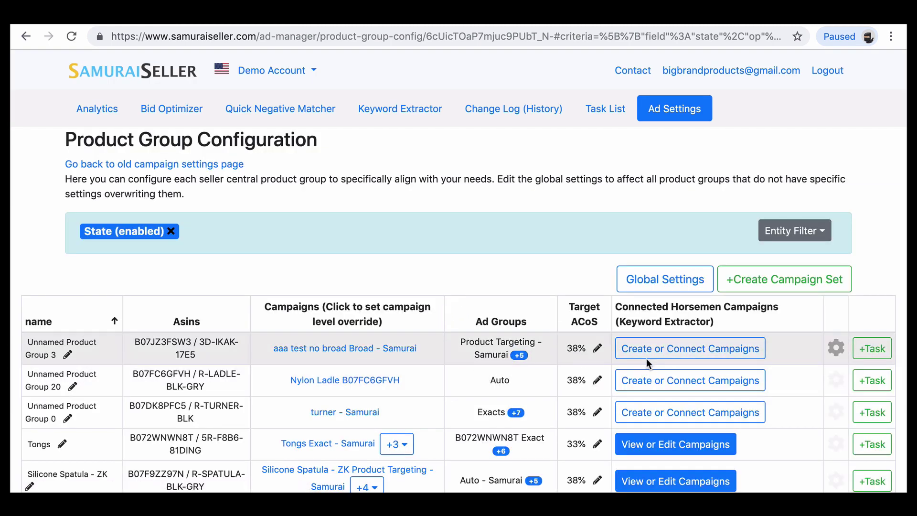
{"action": "scroll", "coordinate": [658, 359], "scroll_direction": "down", "scroll_amount": 2}
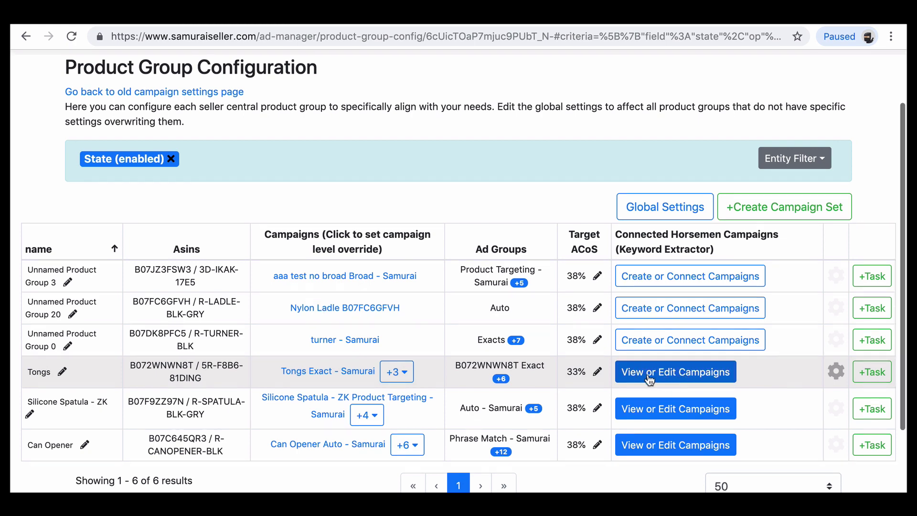
{"action": "scroll", "coordinate": [497, 74], "scroll_direction": "up", "scroll_amount": 2}
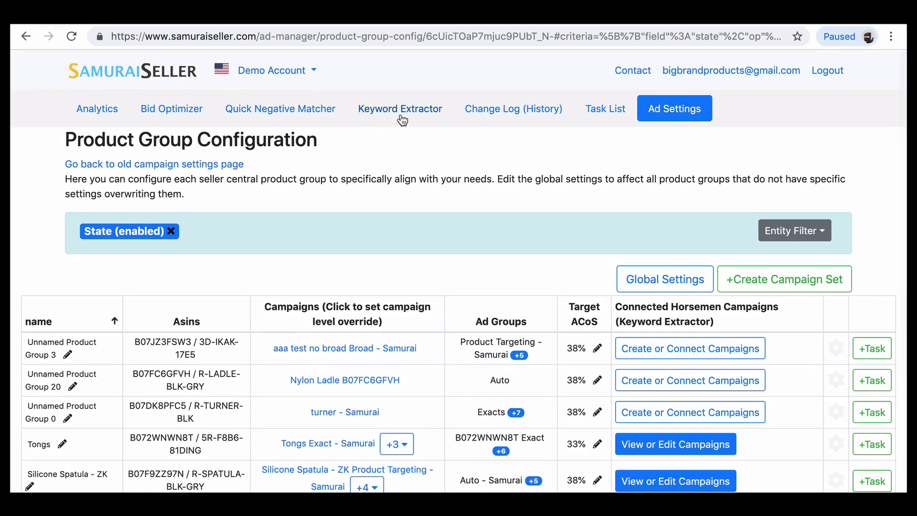
- Return to the Keyword Extractor and inspect the pastry brush row's linked product-group campaign ASIN
{"action": "left_click", "coordinate": [435, 111]}
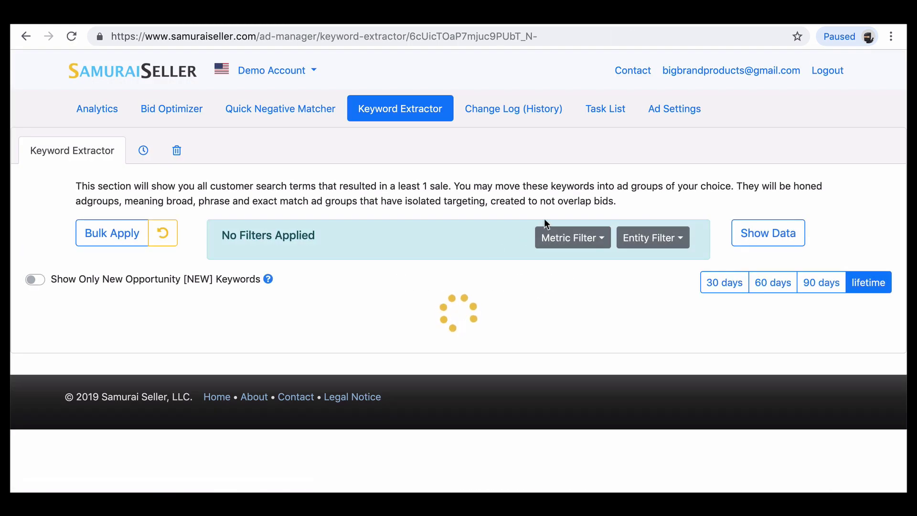
{"action": "scroll", "coordinate": [531, 198], "scroll_direction": "down", "scroll_amount": 3}
{"action": "scroll", "coordinate": [531, 197], "scroll_direction": "down", "scroll_amount": 2}
{"action": "scroll", "coordinate": [513, 268], "scroll_direction": "up", "scroll_amount": 2}
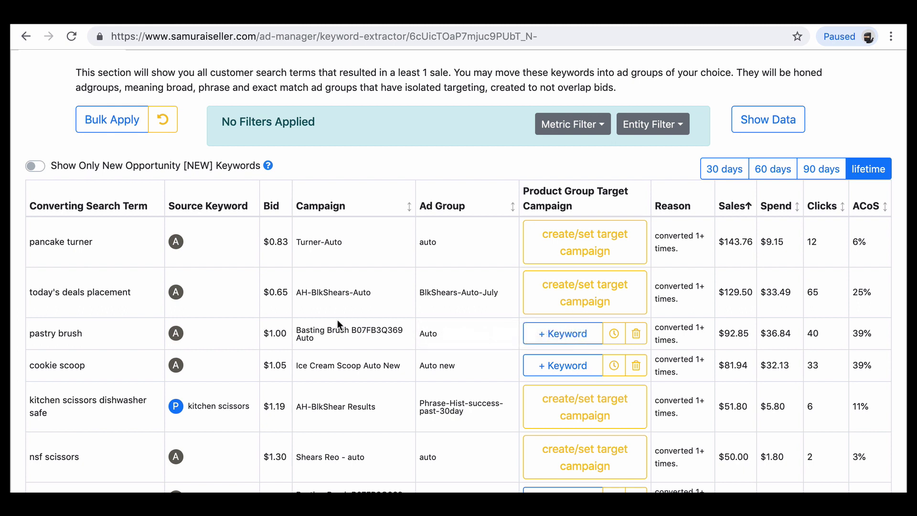
{"action": "double_click", "coordinate": [361, 332]}
{"action": "left_click", "coordinate": [376, 343]}
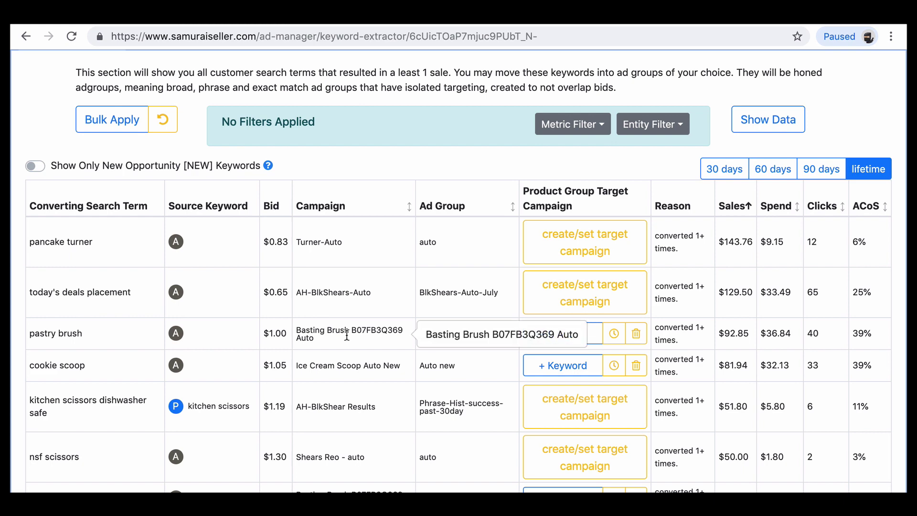
{"action": "mouse_move", "coordinate": [557, 342]}
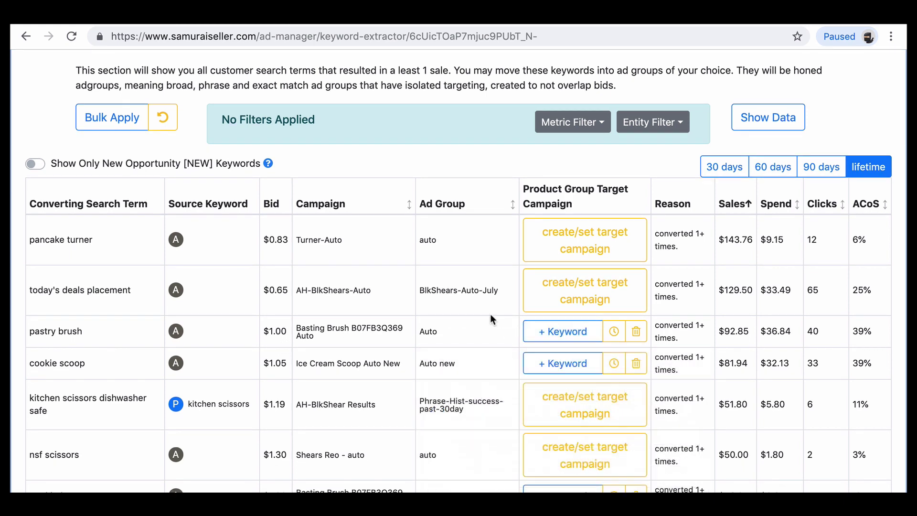
{"action": "scroll", "coordinate": [331, 274], "scroll_direction": "down", "scroll_amount": 1}
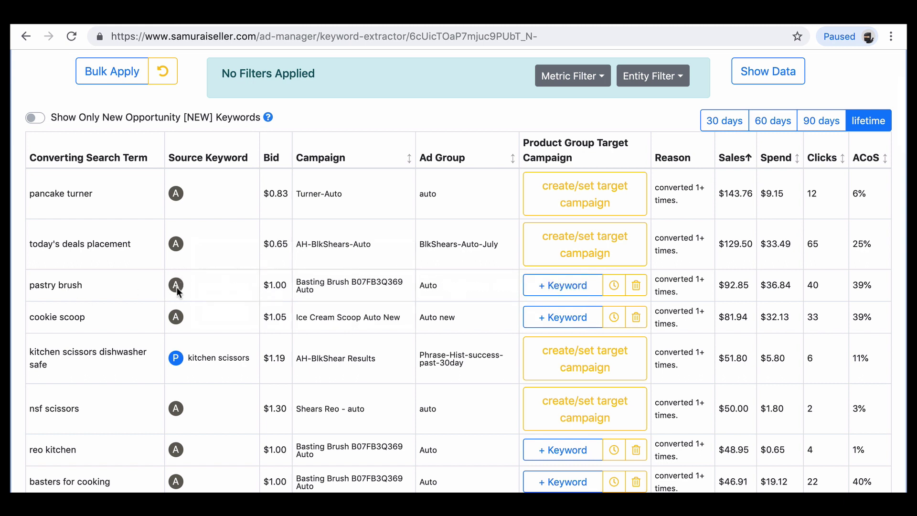
{"action": "mouse_move", "coordinate": [539, 286]}
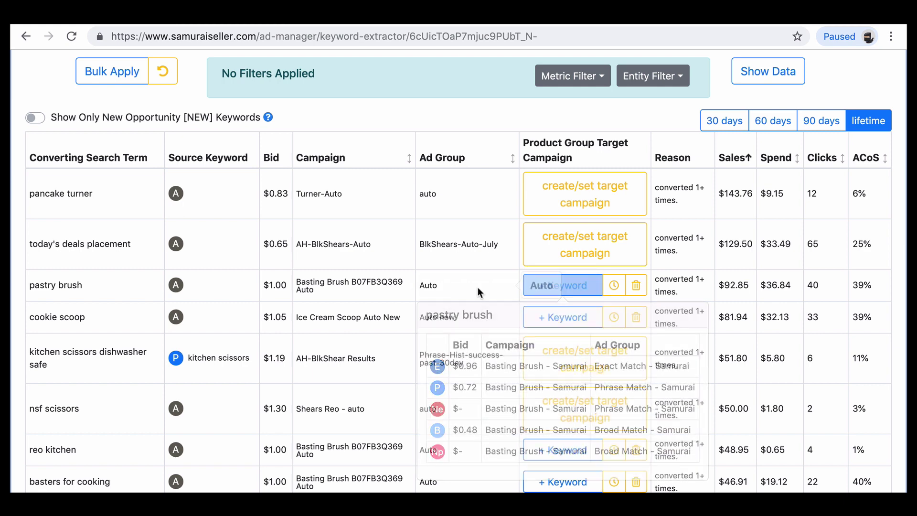
{"action": "mouse_move", "coordinate": [553, 289]}
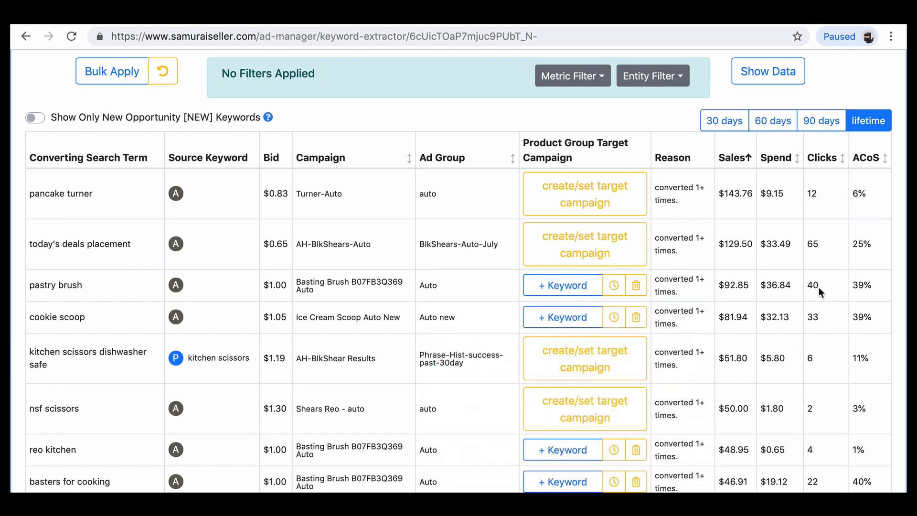
{"action": "scroll", "coordinate": [816, 287], "scroll_direction": "down", "scroll_amount": 1}
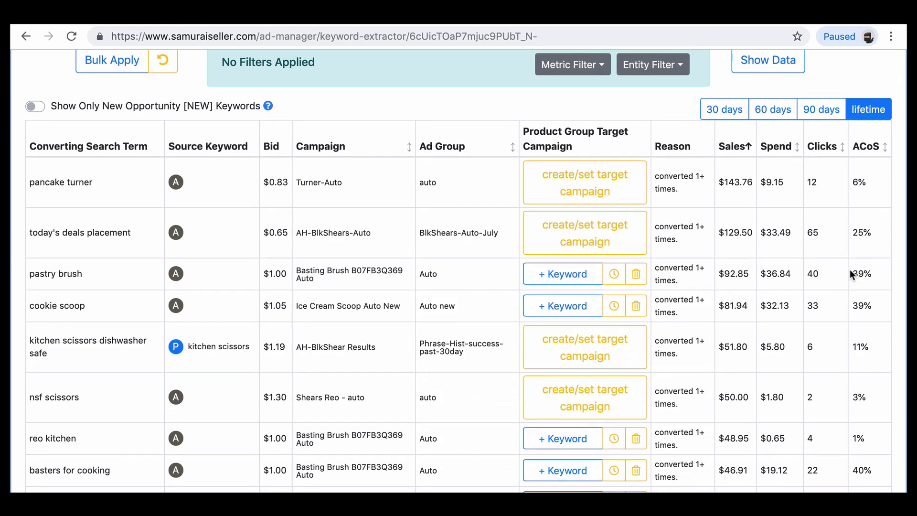
{"action": "mouse_move", "coordinate": [595, 278]}
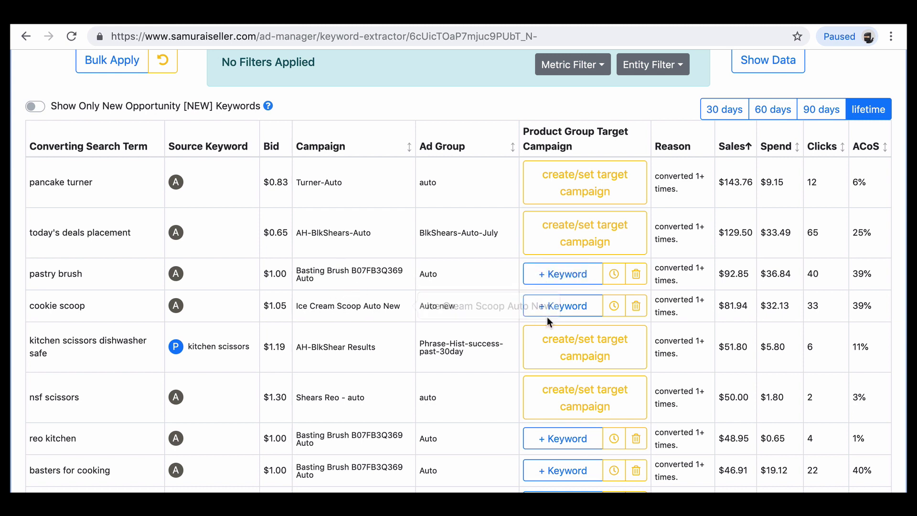
{"action": "mouse_move", "coordinate": [577, 308]}
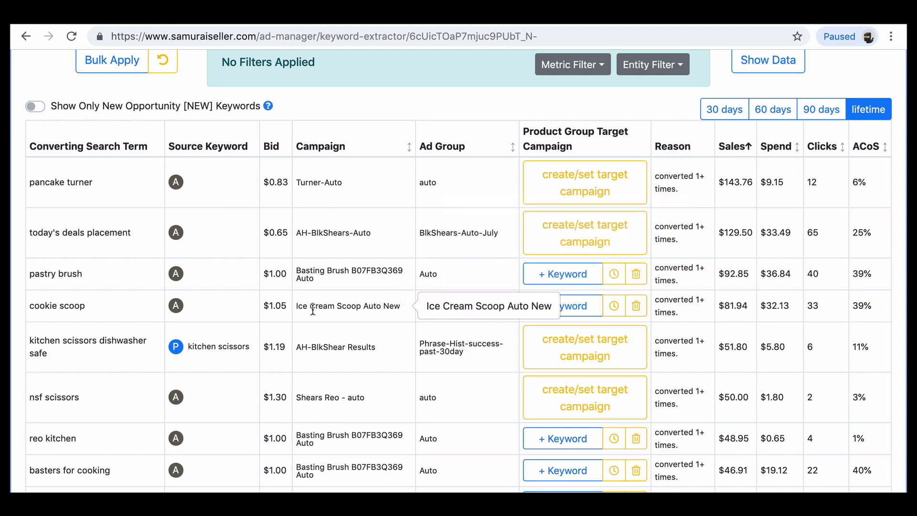
{"action": "left_click_drag", "start_coordinate": [297, 309], "coordinate": [405, 309]}
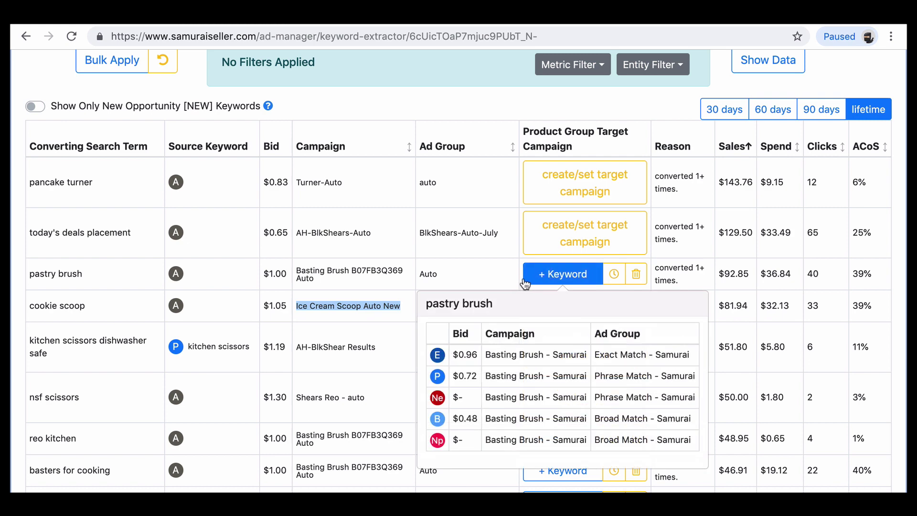
{"action": "scroll", "coordinate": [503, 276], "scroll_direction": "down", "scroll_amount": 1}
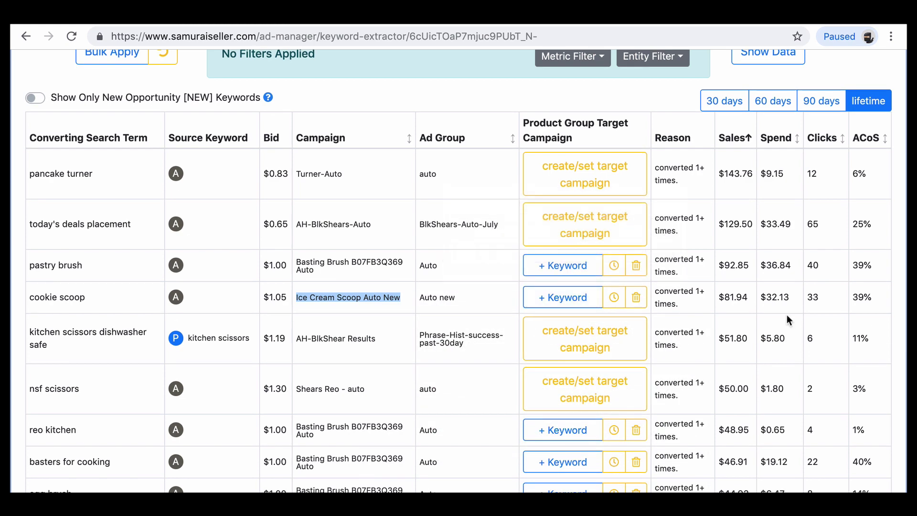
{"action": "scroll", "coordinate": [485, 321], "scroll_direction": "down", "scroll_amount": 3}
{"action": "scroll", "coordinate": [463, 316], "scroll_direction": "down", "scroll_amount": 1}
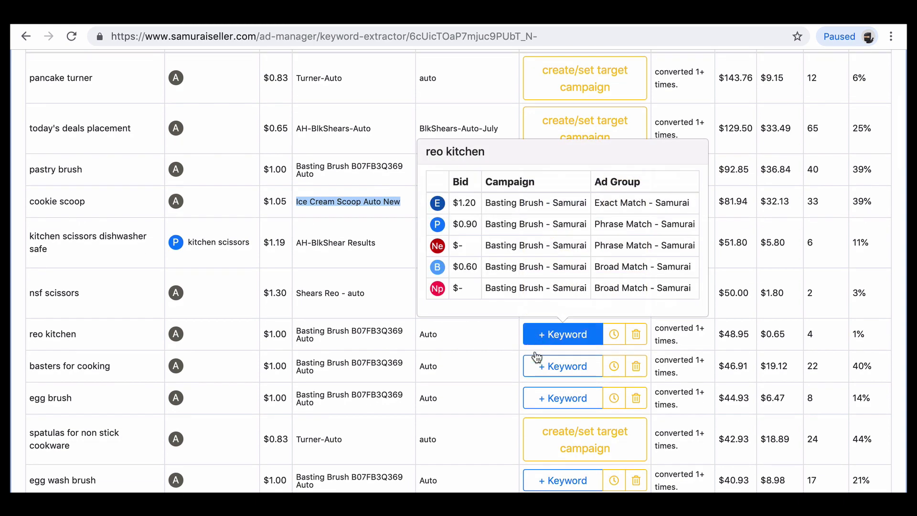
{"action": "mouse_move", "coordinate": [542, 380]}
{"action": "scroll", "coordinate": [573, 403], "scroll_direction": "down", "scroll_amount": 3}
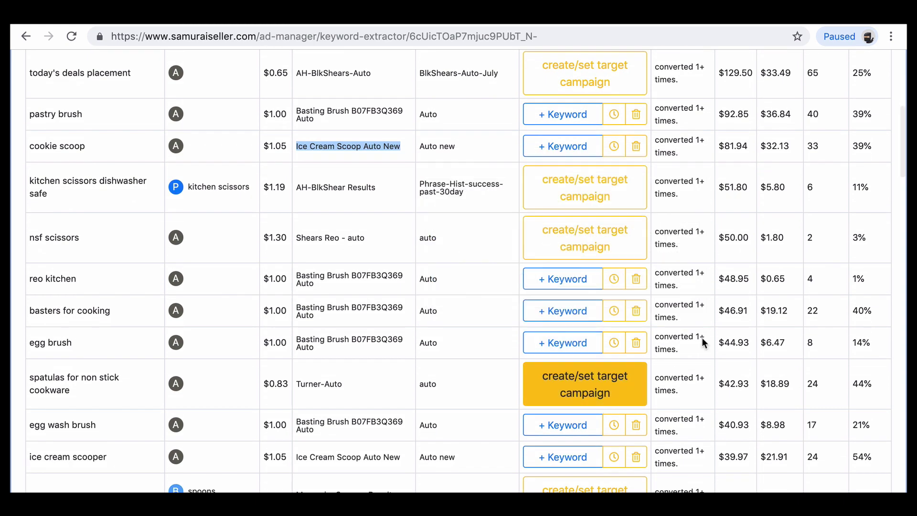
{"action": "scroll", "coordinate": [794, 276], "scroll_direction": "up", "scroll_amount": 3}
{"action": "scroll", "coordinate": [794, 275], "scroll_direction": "up", "scroll_amount": 5}
- Sort the search-term suggestions by ACoS and scroll down the list
{"action": "left_click", "coordinate": [863, 186]}
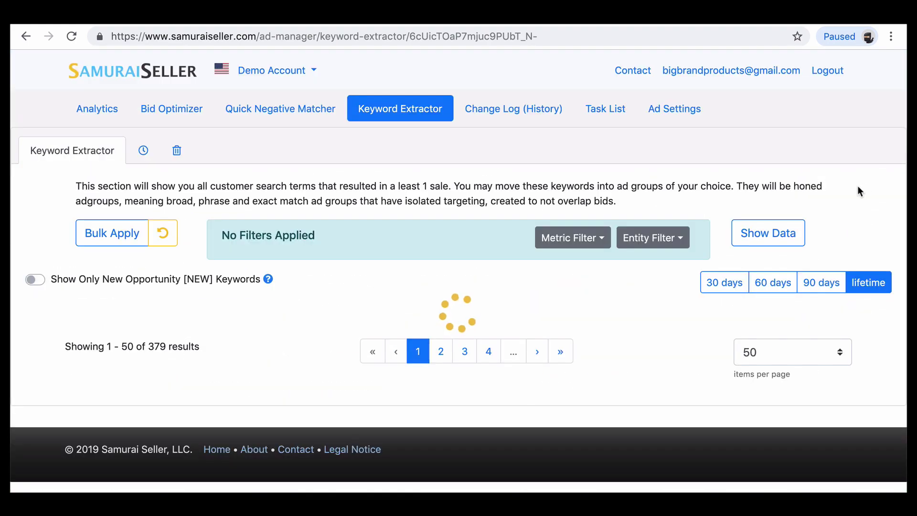
{"action": "scroll", "coordinate": [624, 322], "scroll_direction": "down", "scroll_amount": 1}
{"action": "scroll", "coordinate": [570, 341], "scroll_direction": "down", "scroll_amount": 3}
{"action": "scroll", "coordinate": [559, 337], "scroll_direction": "down", "scroll_amount": 1}
{"action": "scroll", "coordinate": [563, 321], "scroll_direction": "down", "scroll_amount": 1}
- Ignore the brownie pan suggestion using its trash icon
{"action": "mouse_move", "coordinate": [563, 249]}
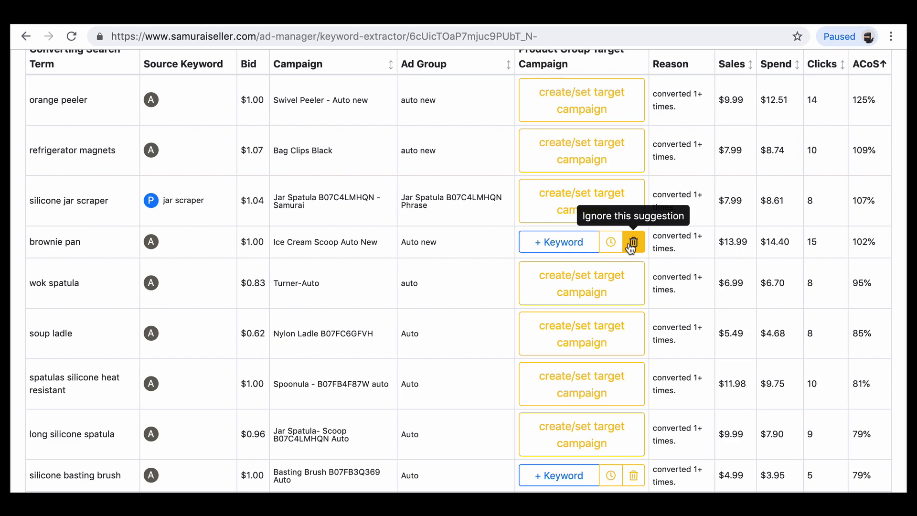
{"action": "left_click", "coordinate": [541, 247]}
{"action": "scroll", "coordinate": [489, 243], "scroll_direction": "up", "scroll_amount": 1}
{"action": "scroll", "coordinate": [520, 239], "scroll_direction": "up", "scroll_amount": 3}
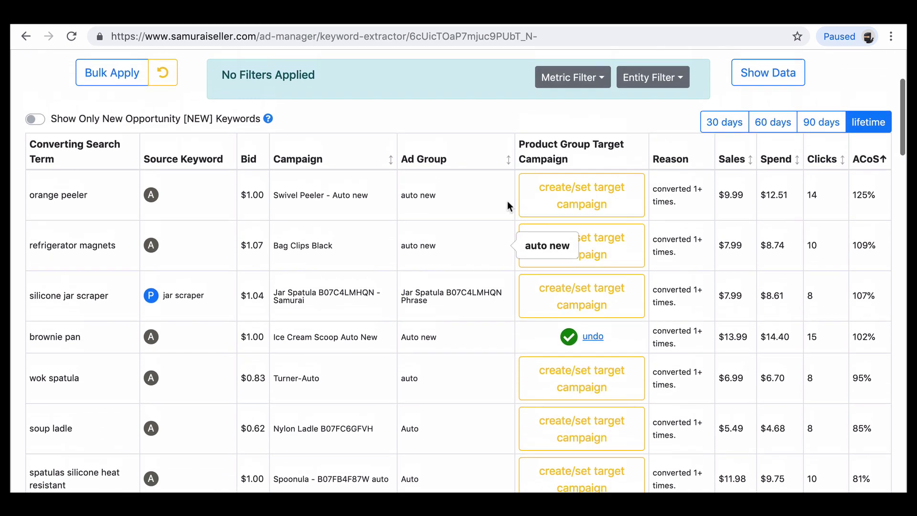
{"action": "left_click", "coordinate": [35, 121]}
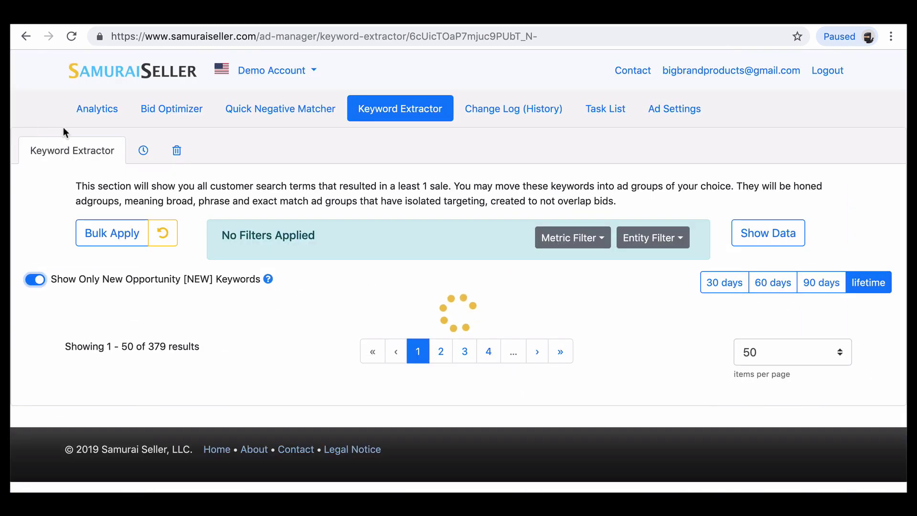
{"action": "scroll", "coordinate": [448, 214], "scroll_direction": "down", "scroll_amount": 5}
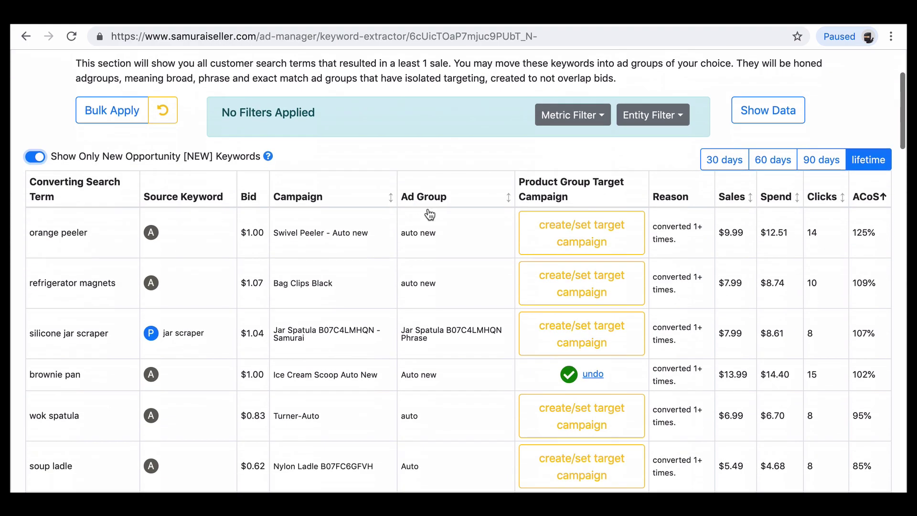
{"action": "scroll", "coordinate": [461, 221], "scroll_direction": "down", "scroll_amount": 1}
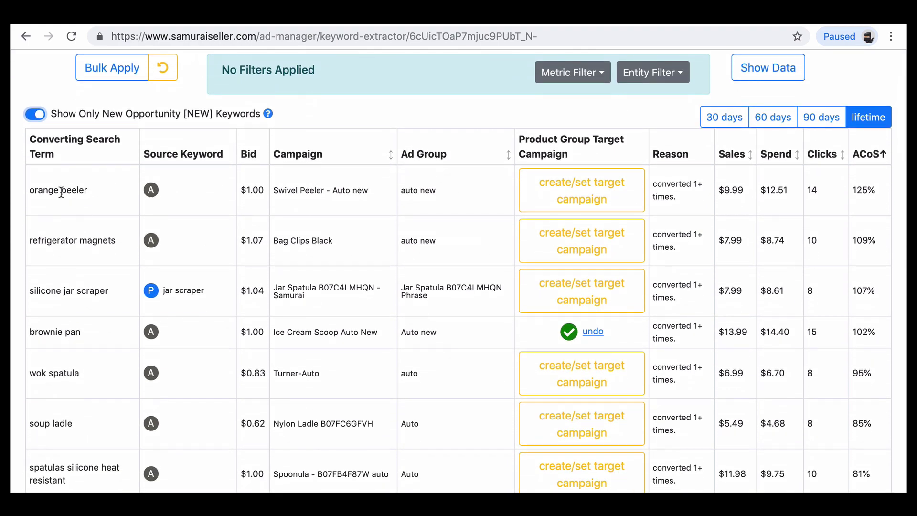
{"action": "scroll", "coordinate": [99, 263], "scroll_direction": "down", "scroll_amount": 20}
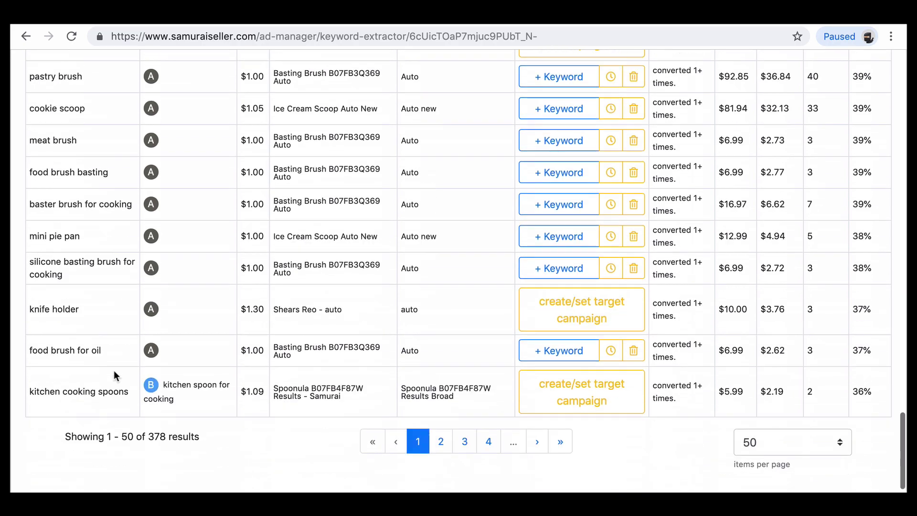
{"action": "scroll", "coordinate": [186, 348], "scroll_direction": "up", "scroll_amount": 20}
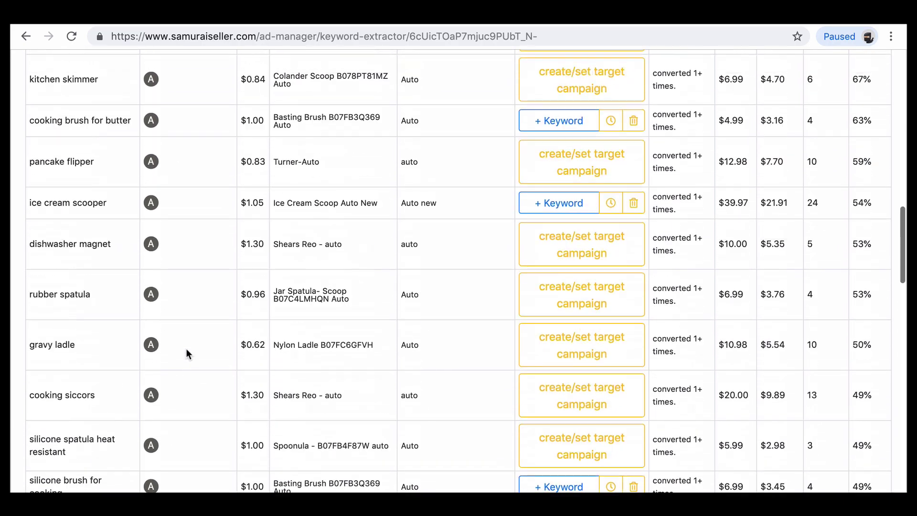
{"action": "scroll", "coordinate": [242, 301], "scroll_direction": "up", "scroll_amount": 3}
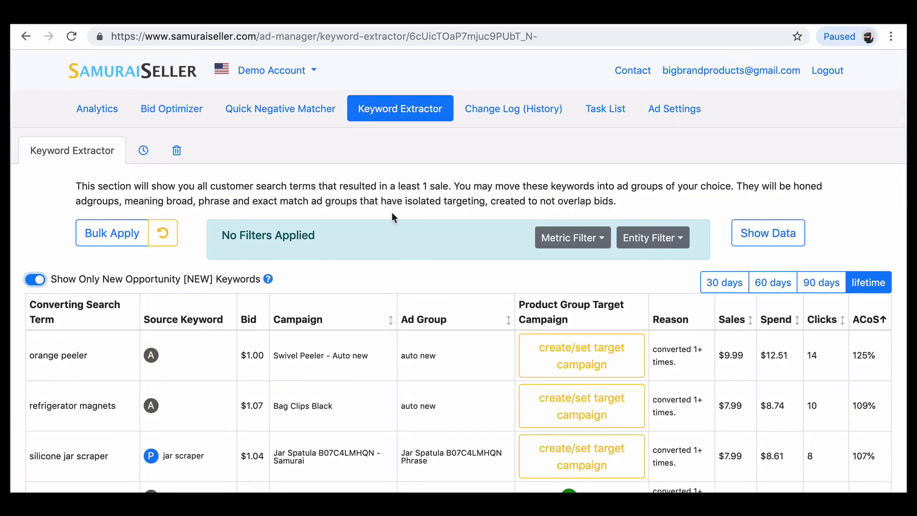
{"action": "scroll", "coordinate": [376, 218], "scroll_direction": "down", "scroll_amount": 1}
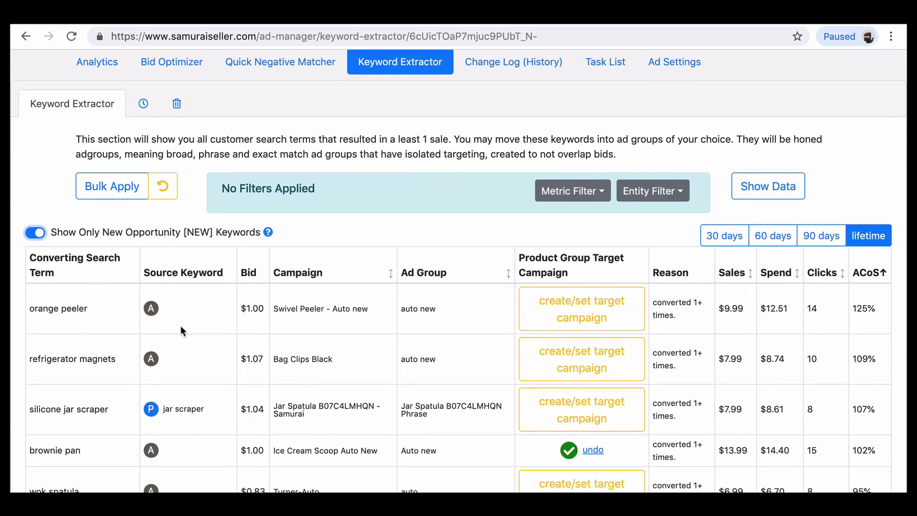
{"action": "scroll", "coordinate": [566, 319], "scroll_direction": "down", "scroll_amount": 1}
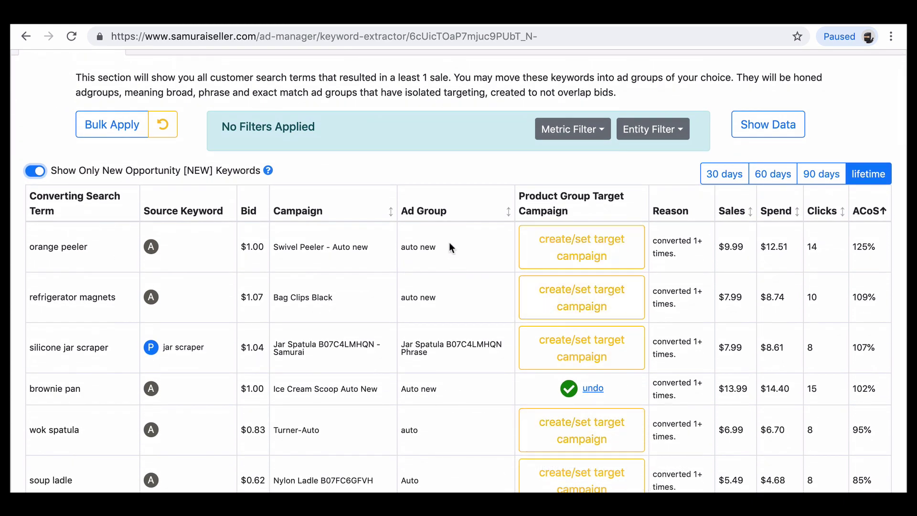
{"action": "scroll", "coordinate": [446, 235], "scroll_direction": "up", "scroll_amount": 2}
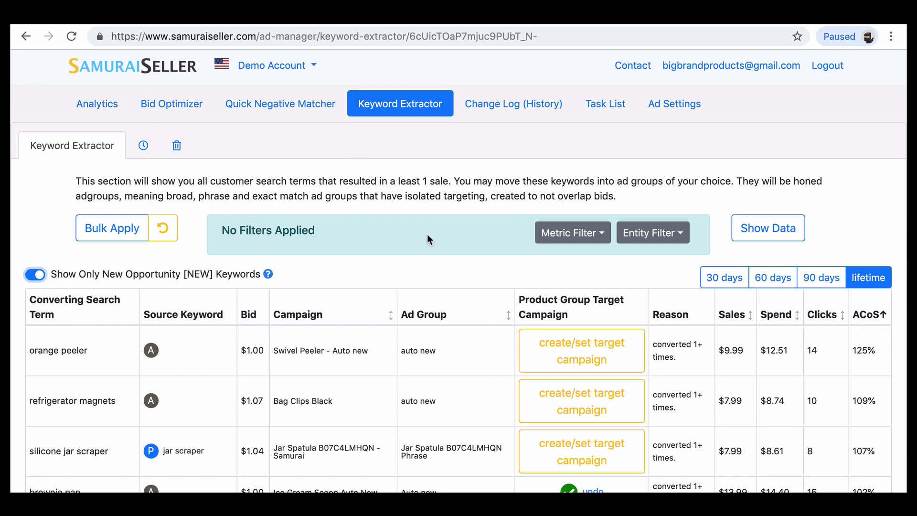
{"action": "scroll", "coordinate": [427, 234], "scroll_direction": "down", "scroll_amount": 2}
{"action": "scroll", "coordinate": [506, 282], "scroll_direction": "up", "scroll_amount": 2}
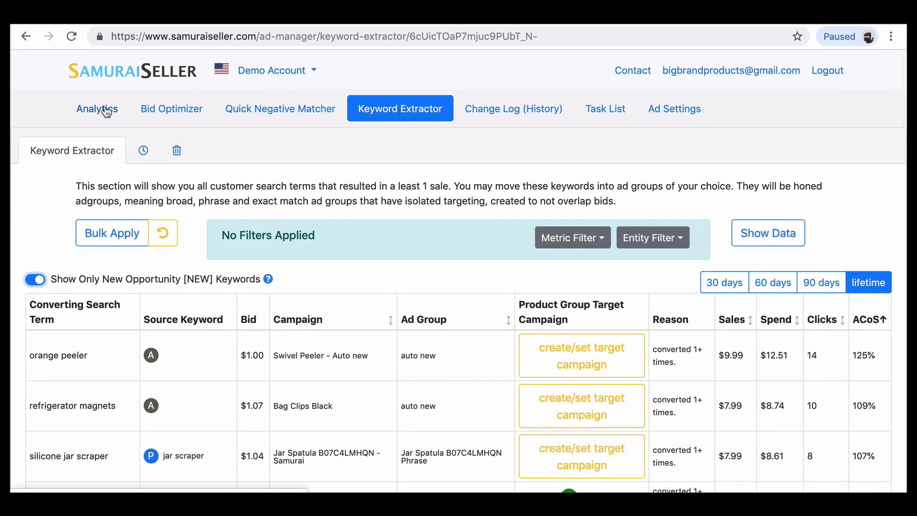
- Show the Analytics Converting Search Terms report and check its 1357-result total
{"action": "left_click", "coordinate": [89, 111]}
{"action": "left_click", "coordinate": [640, 168]}
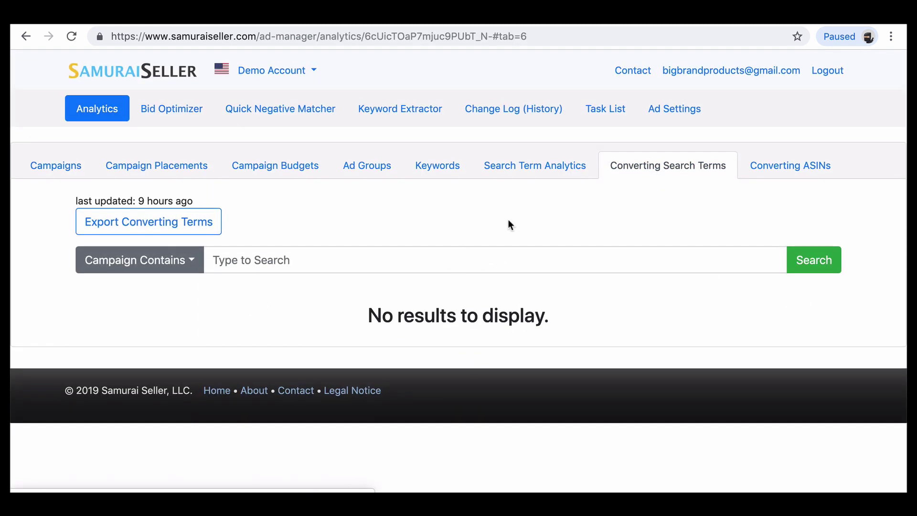
{"action": "scroll", "coordinate": [512, 239], "scroll_direction": "down", "scroll_amount": 20}
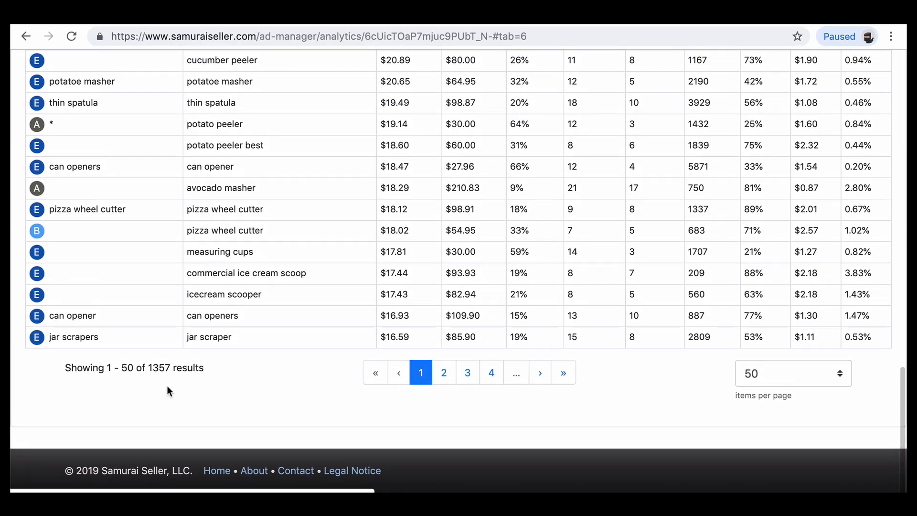
{"action": "left_click_drag", "start_coordinate": [147, 367], "coordinate": [170, 369]}
{"action": "left_click", "coordinate": [171, 366]}
{"action": "left_click", "coordinate": [171, 368]}
{"action": "scroll", "coordinate": [259, 328], "scroll_direction": "up", "scroll_amount": 20}
- Try the campaign search field, scroll the converting terms, then go to Quick Negative Matcher
{"action": "left_click", "coordinate": [312, 252]}
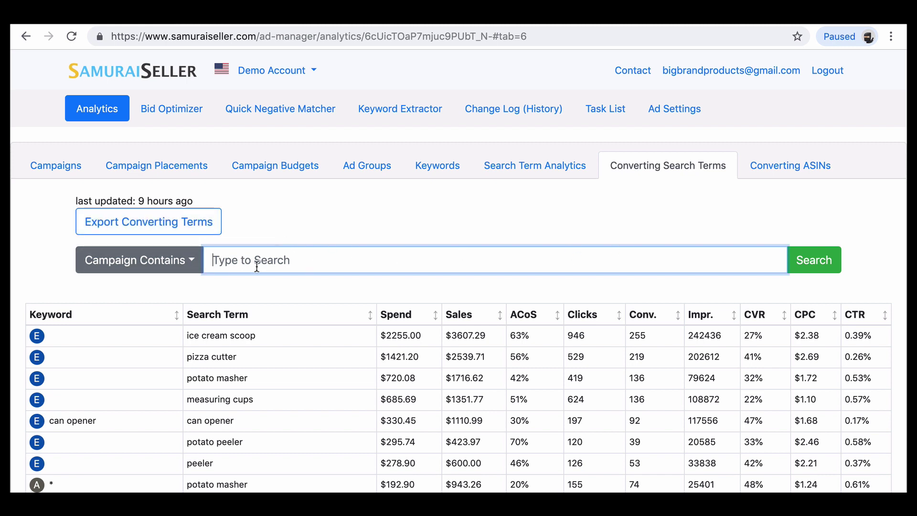
{"action": "key", "text": "shift+Tab"}
{"action": "key", "text": "shift+Tab"}
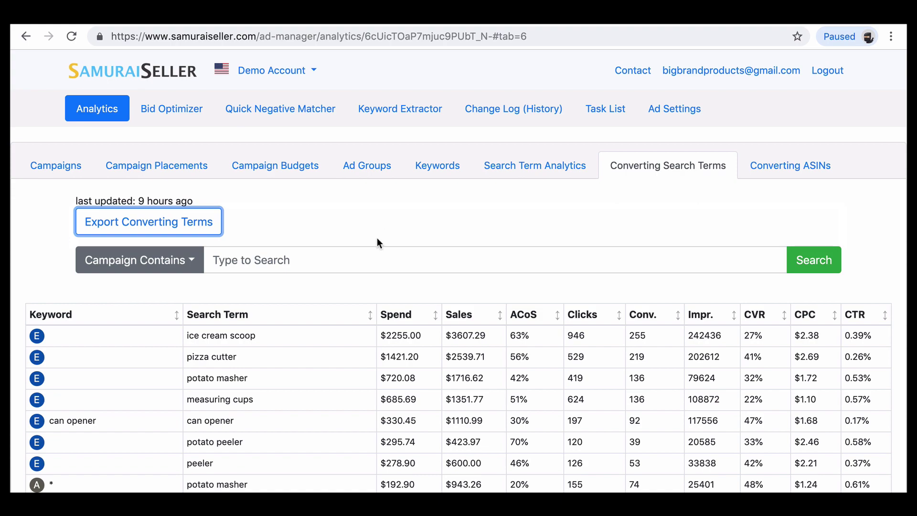
{"action": "scroll", "coordinate": [377, 239], "scroll_direction": "down", "scroll_amount": 12}
{"action": "scroll", "coordinate": [402, 263], "scroll_direction": "up", "scroll_amount": 12}
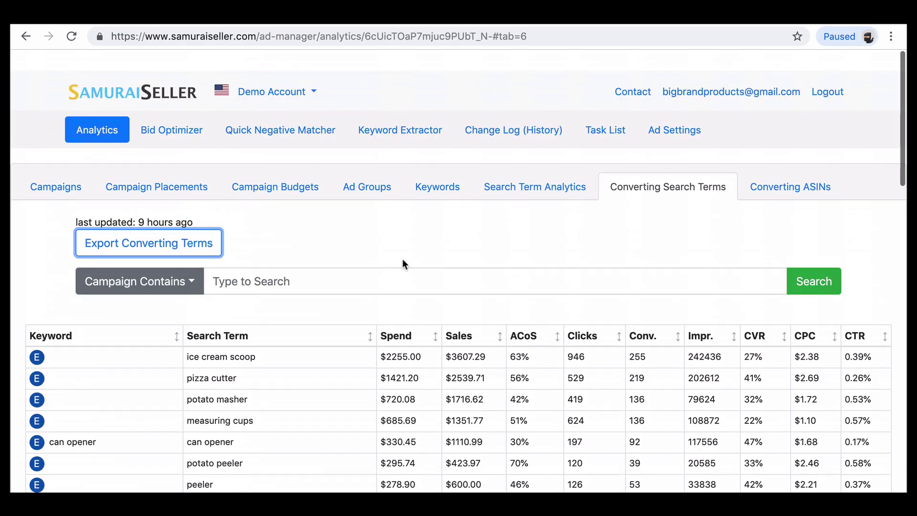
{"action": "scroll", "coordinate": [363, 267], "scroll_direction": "down", "scroll_amount": 4}
{"action": "scroll", "coordinate": [359, 337], "scroll_direction": "down", "scroll_amount": 15}
{"action": "scroll", "coordinate": [359, 337], "scroll_direction": "up", "scroll_amount": 15}
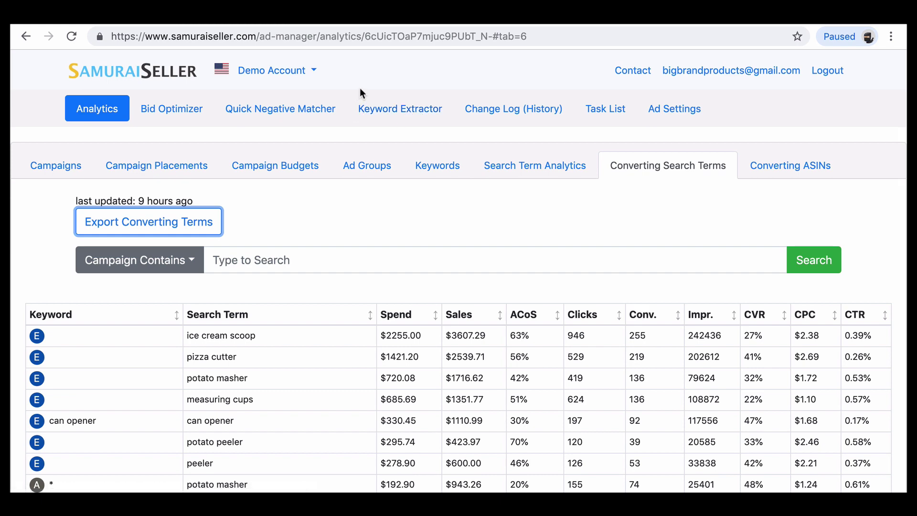
{"action": "left_click", "coordinate": [313, 112]}
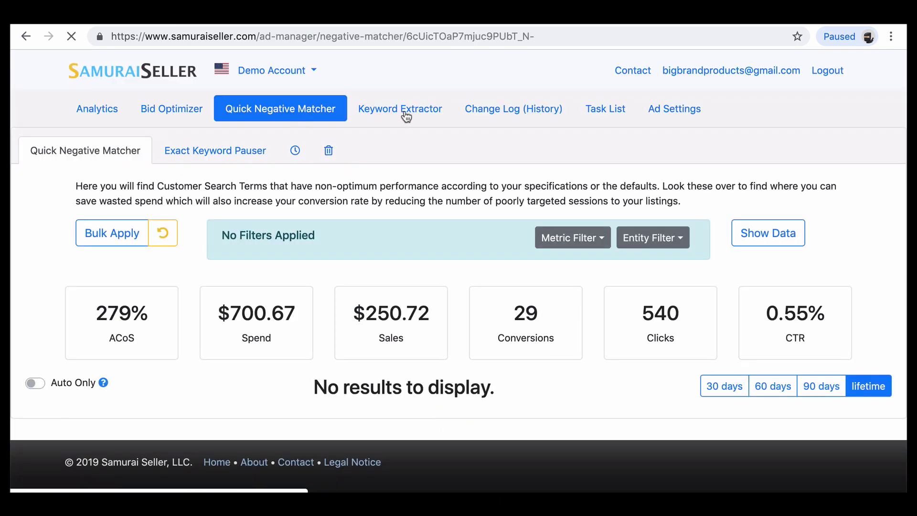
- Return to the Keyword Extractor and preview where pastry brush is already targeted via + Keyword
{"action": "left_click", "coordinate": [404, 114]}
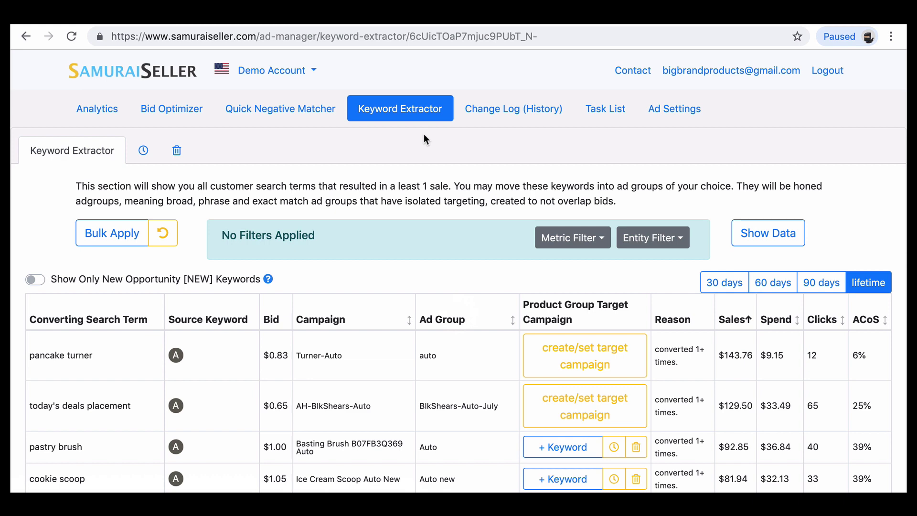
{"action": "left_click", "coordinate": [543, 446]}
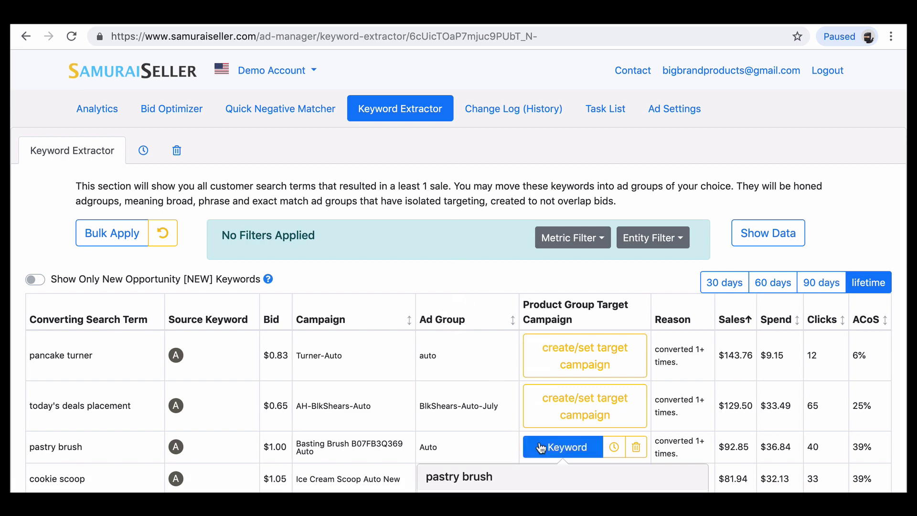
{"action": "scroll", "coordinate": [543, 447], "scroll_direction": "down", "scroll_amount": 2}
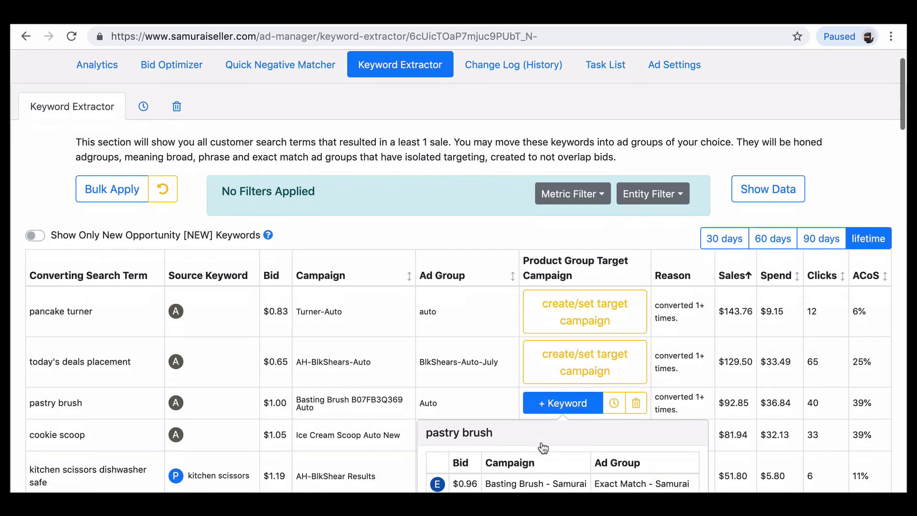
{"action": "scroll", "coordinate": [504, 377], "scroll_direction": "up", "scroll_amount": 2}
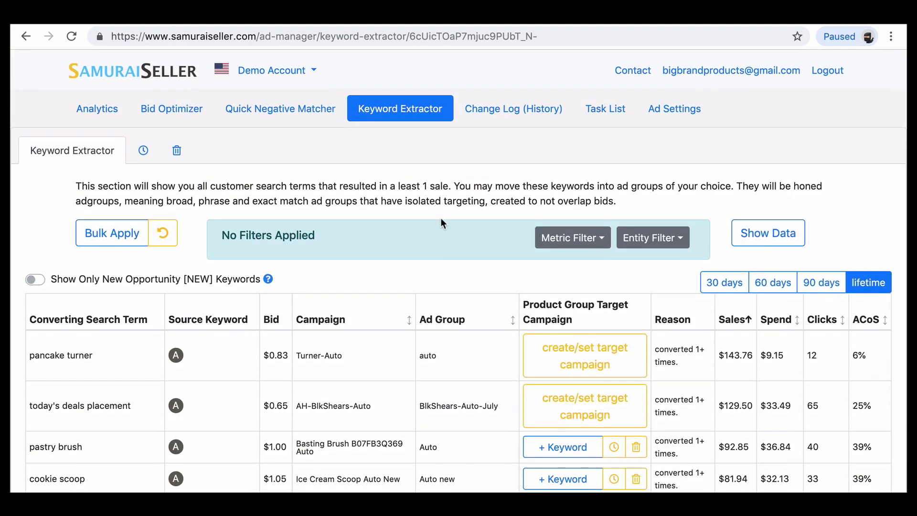
{"action": "scroll", "coordinate": [440, 218], "scroll_direction": "down", "scroll_amount": 4}
{"action": "left_click", "coordinate": [548, 267]}
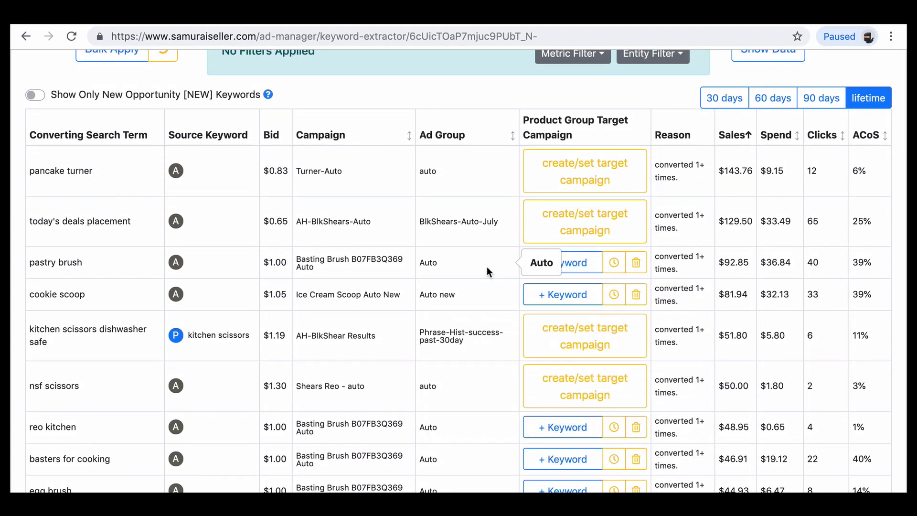
{"action": "scroll", "coordinate": [487, 266], "scroll_direction": "up", "scroll_amount": 4}
{"action": "scroll", "coordinate": [758, 269], "scroll_direction": "down", "scroll_amount": 2}
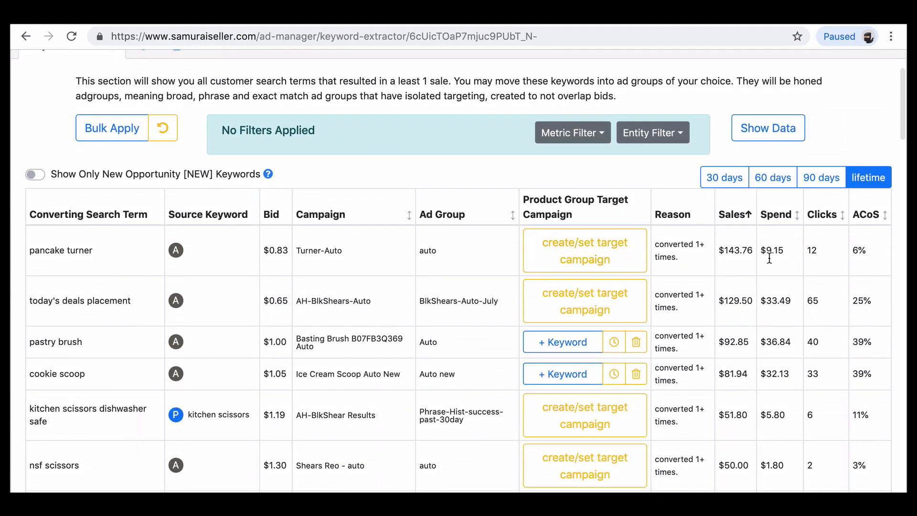
{"action": "scroll", "coordinate": [705, 262], "scroll_direction": "up", "scroll_amount": 2}
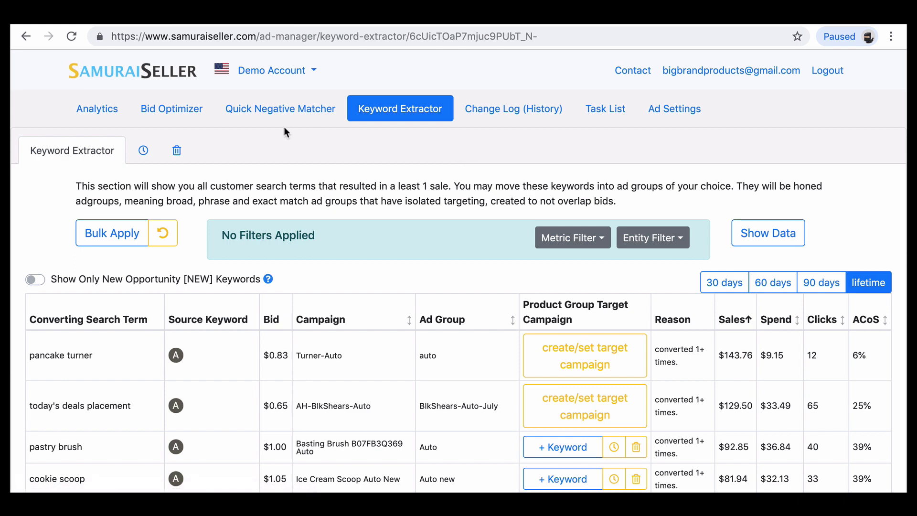
- Open Product Group Configuration, then start and cancel renaming Unnamed Product Group 3
{"action": "left_click", "coordinate": [693, 109]}
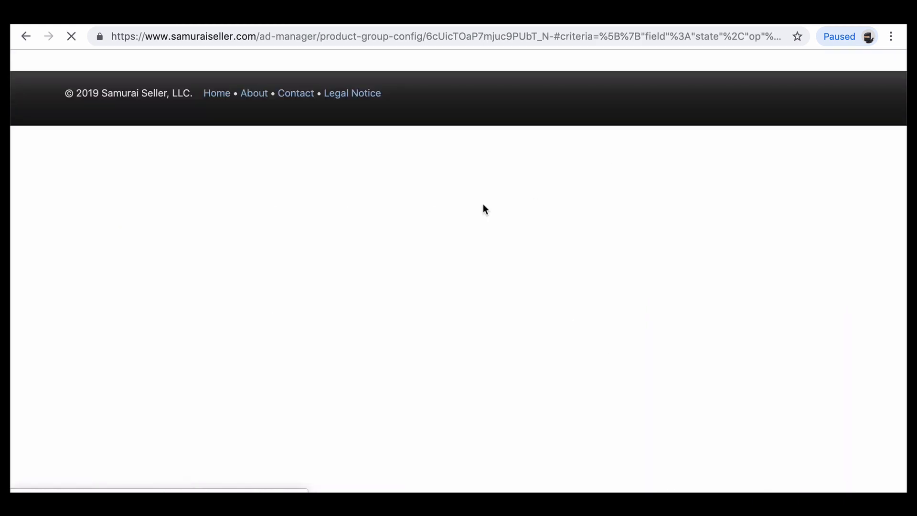
{"action": "scroll", "coordinate": [597, 239], "scroll_direction": "down", "scroll_amount": 3}
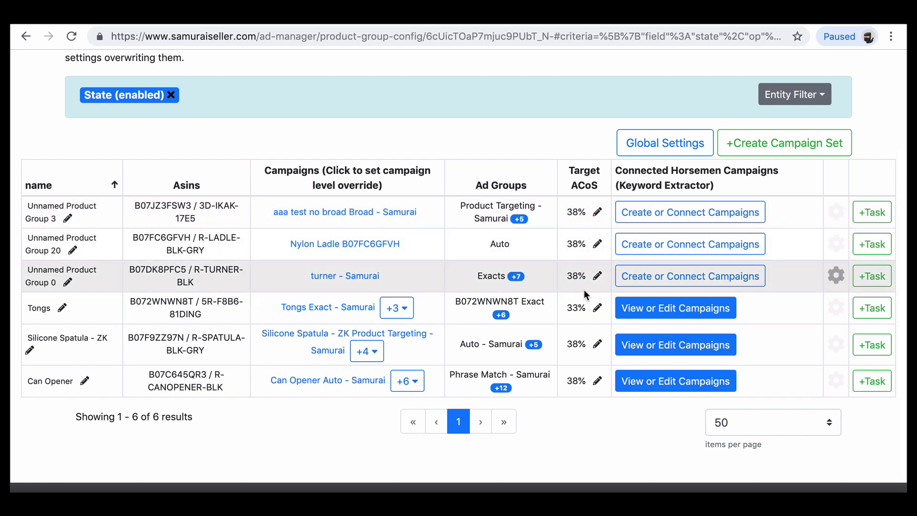
{"action": "scroll", "coordinate": [334, 296], "scroll_direction": "up", "scroll_amount": 3}
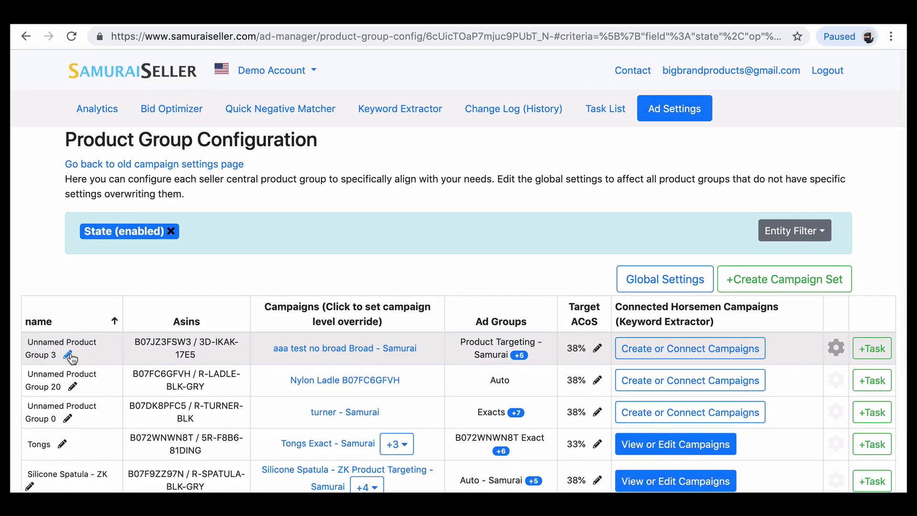
{"action": "left_click", "coordinate": [68, 356]}
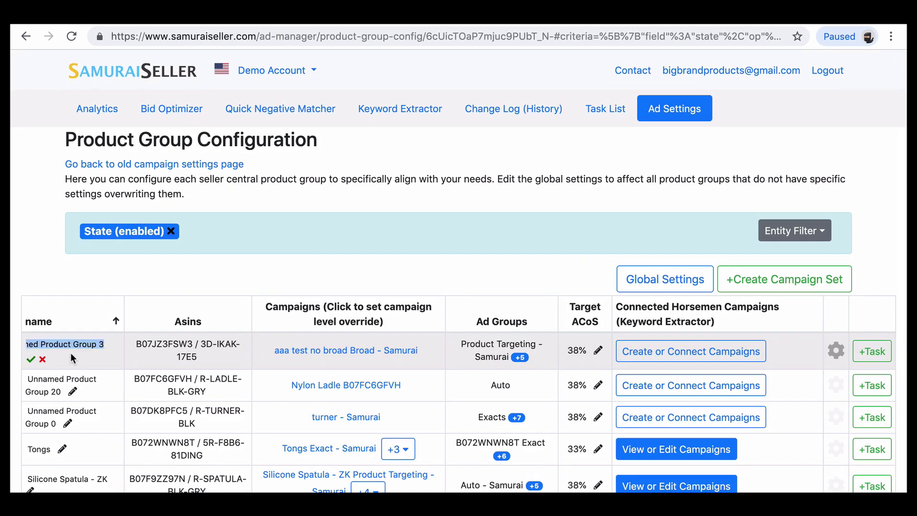
{"action": "left_click", "coordinate": [42, 360]}
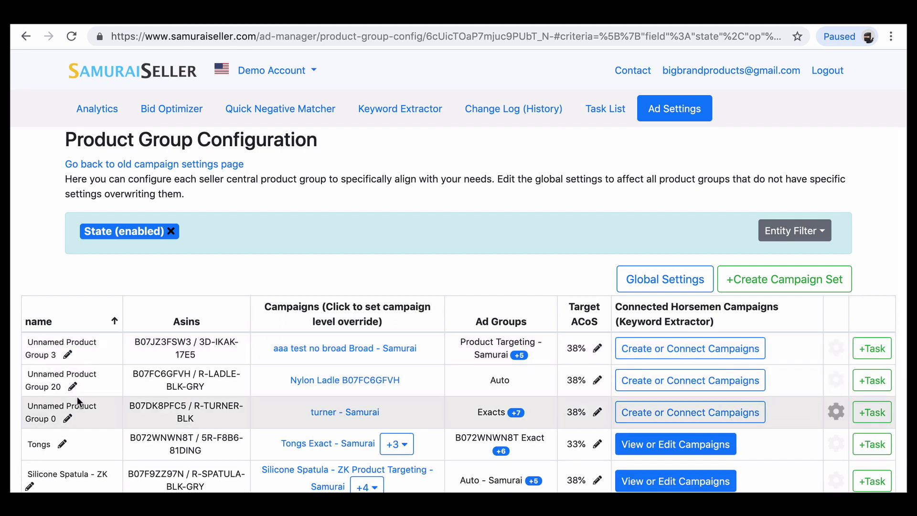